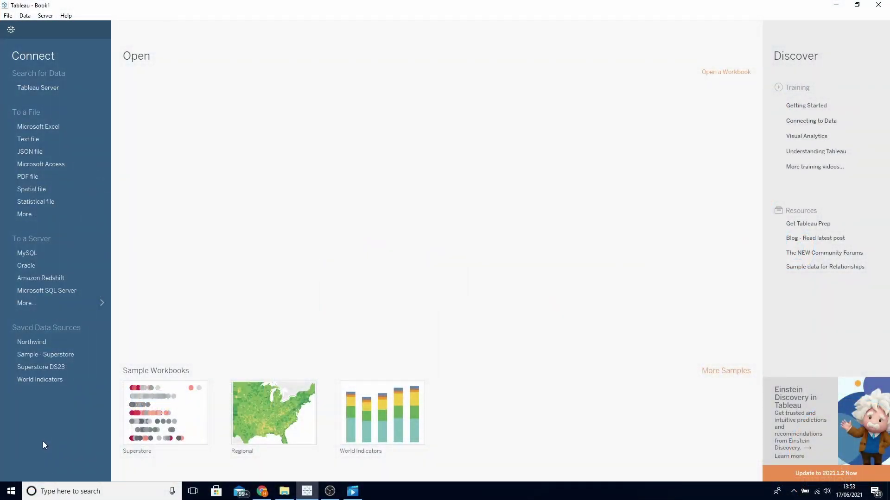
Open a new worksheet on the Sample - Superstore saved data source.
{"action": "left_click", "coordinate": [63, 357]}
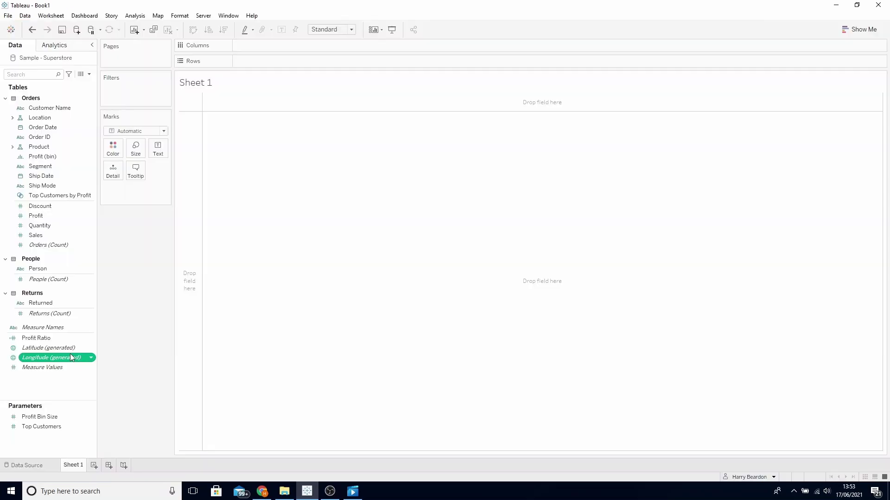
Place Order Date on Columns as MONTH(Order Date).
{"action": "left_click", "coordinate": [30, 74]}
{"action": "type", "text": "ord"}
{"action": "left_click_drag", "start_coordinate": [38, 108], "coordinate": [254, 47]}
{"action": "left_click", "coordinate": [439, 187]}
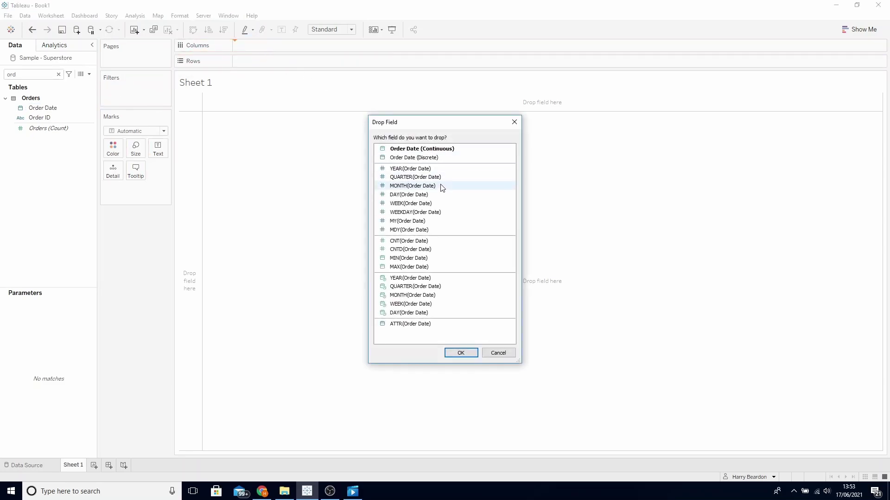
{"action": "left_click", "coordinate": [465, 354]}
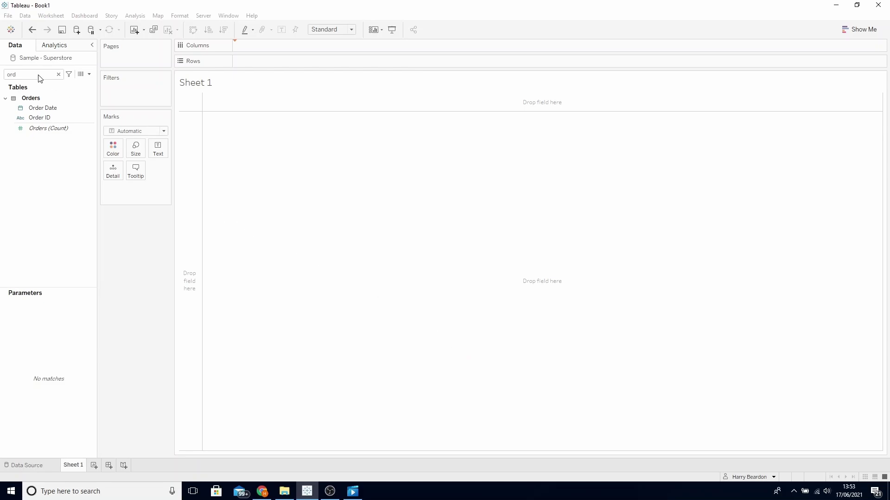
Add Sales to Rows as SUM(Sales) to draw the monthly line.
{"action": "key", "text": "BackSpace"}
{"action": "key", "text": "BackSpace"}
{"action": "key", "text": "BackSpace"}
{"action": "type", "text": "sa"}
{"action": "left_click_drag", "start_coordinate": [42, 112], "coordinate": [253, 60]}
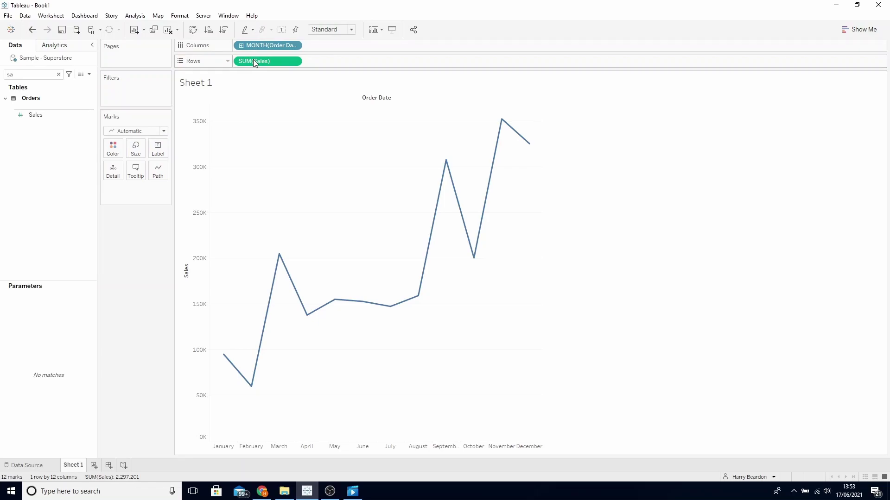
Apply a Running Total quick table calculation to SUM(Sales).
{"action": "right_click", "coordinate": [253, 61]}
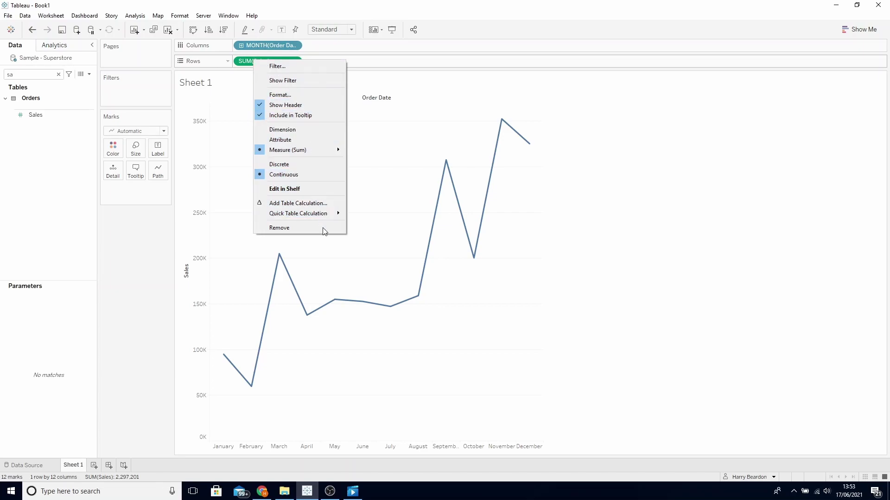
{"action": "mouse_move", "coordinate": [324, 216]}
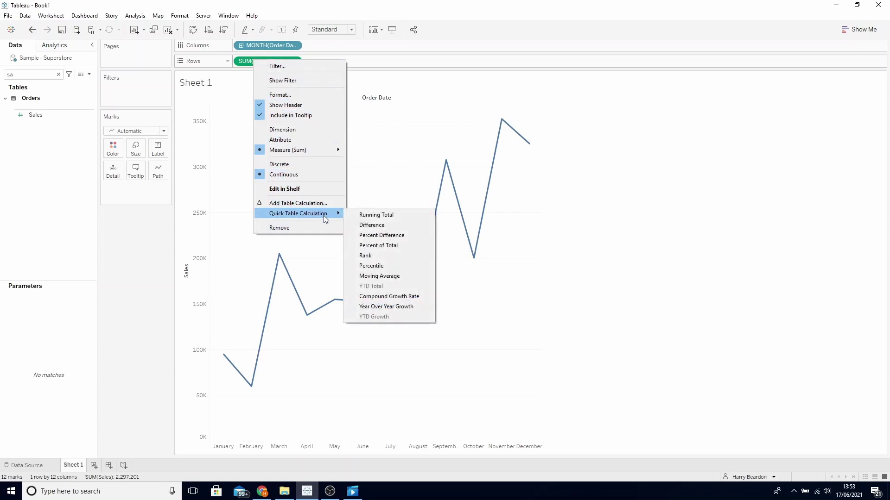
{"action": "left_click", "coordinate": [385, 218]}
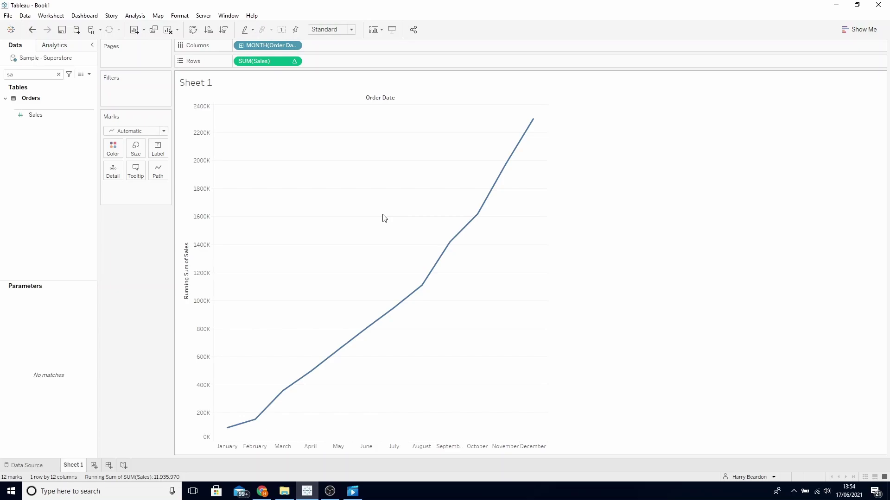
Create a new calculated field named Current Year.
{"action": "left_click", "coordinate": [89, 75]}
{"action": "left_click", "coordinate": [88, 83]}
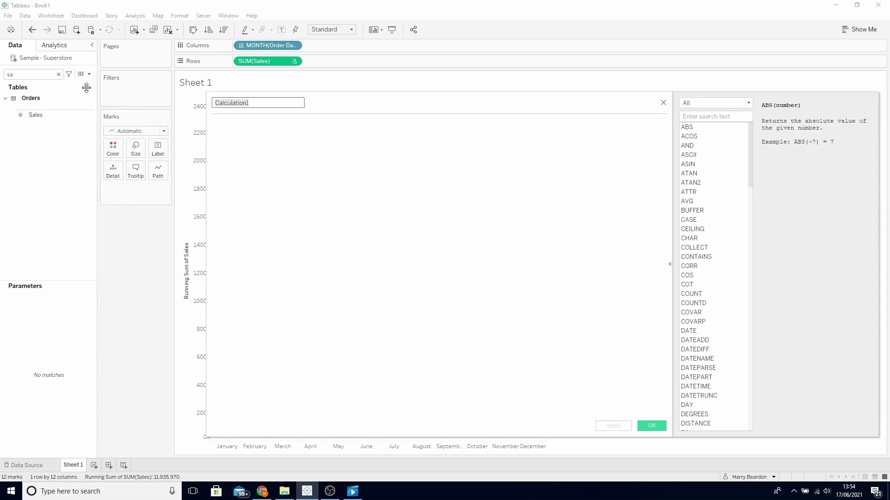
{"action": "type", "text": "Current "}
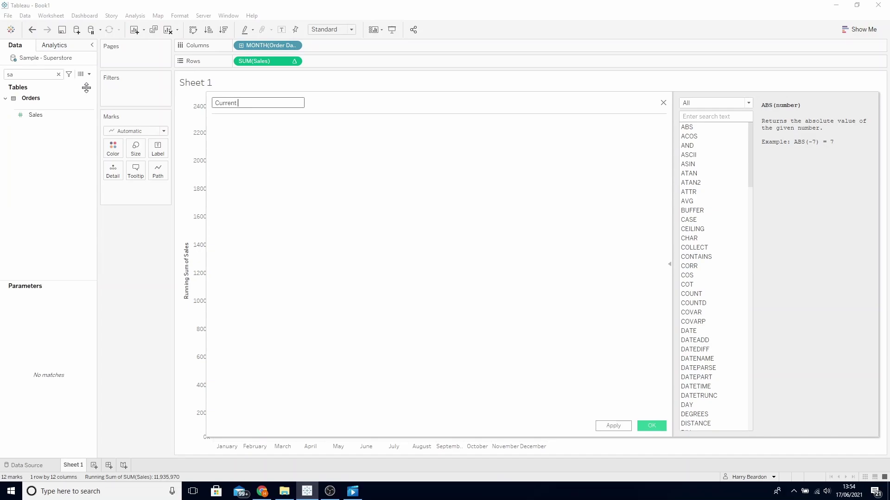
{"action": "type", "text": "Year"}
{"action": "left_click", "coordinate": [333, 180]}
Enter the formula YEAR([Order Date]) = {MAX(YEAR([Order Date]))} and save the field.
{"action": "type", "text": "y"}
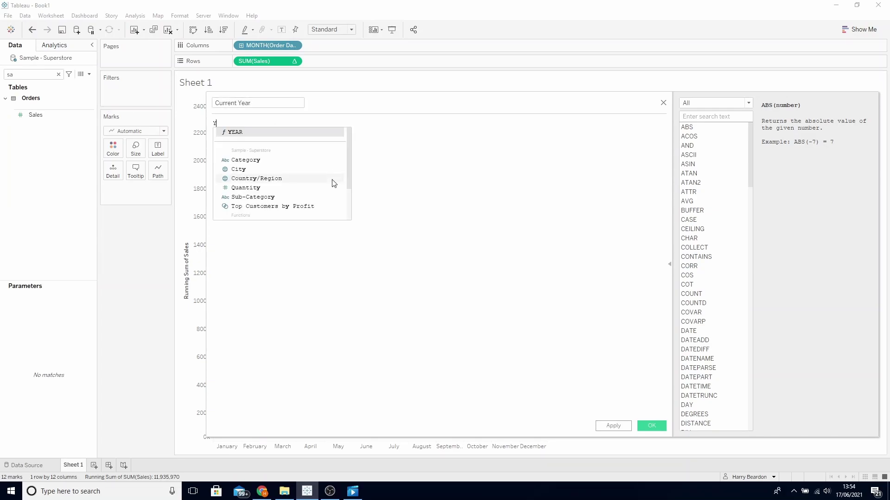
{"action": "key", "text": "Return"}
{"action": "type", "text": "o"}
{"action": "key", "text": "Down"}
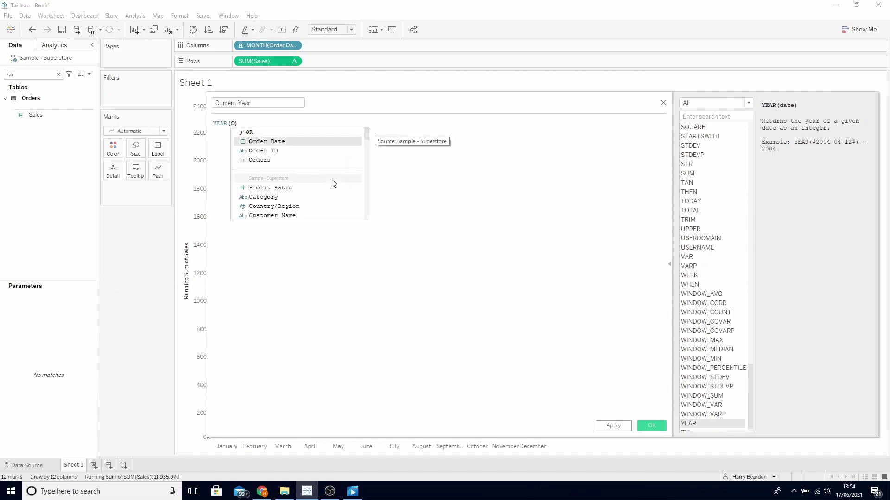
{"action": "key", "text": "Return"}
{"action": "type", "text": "="}
{"action": "type", "text": " (max"}
{"action": "key", "text": "Return"}
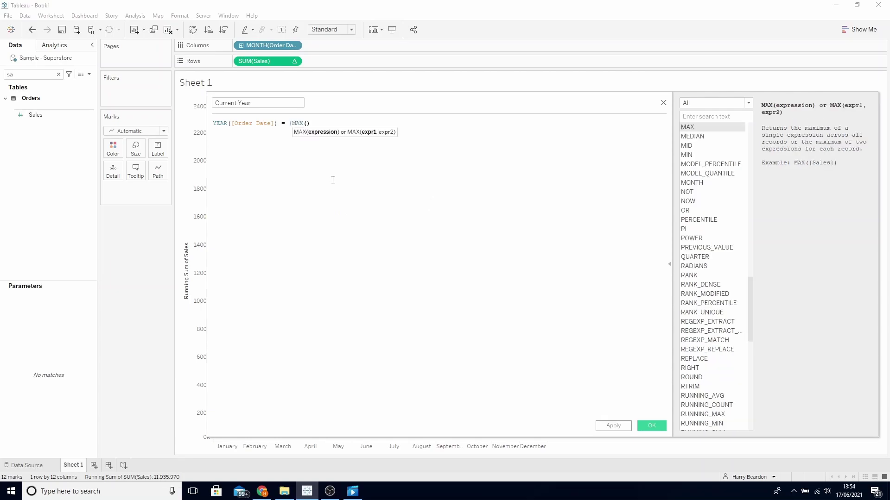
{"action": "type", "text": "year"}
{"action": "key", "text": "Return"}
{"action": "type", "text": "or"}
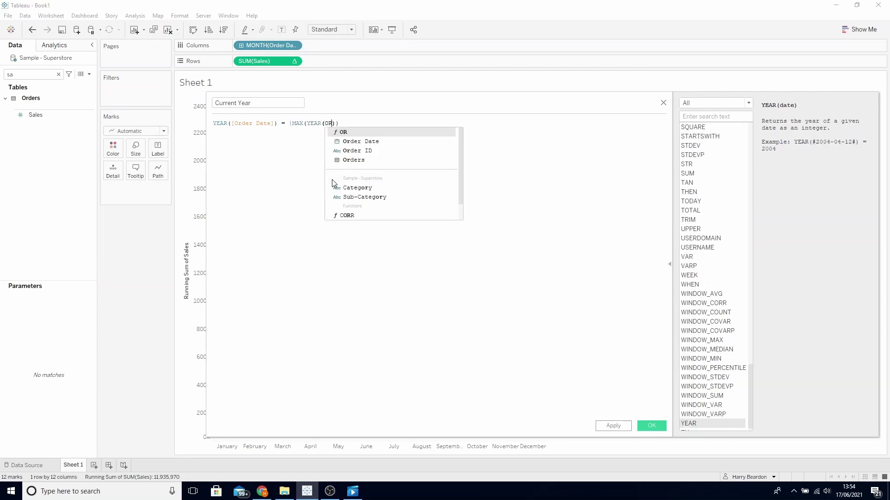
{"action": "key", "text": "Down"}
{"action": "key", "text": "Return"}
{"action": "key", "text": "End"}
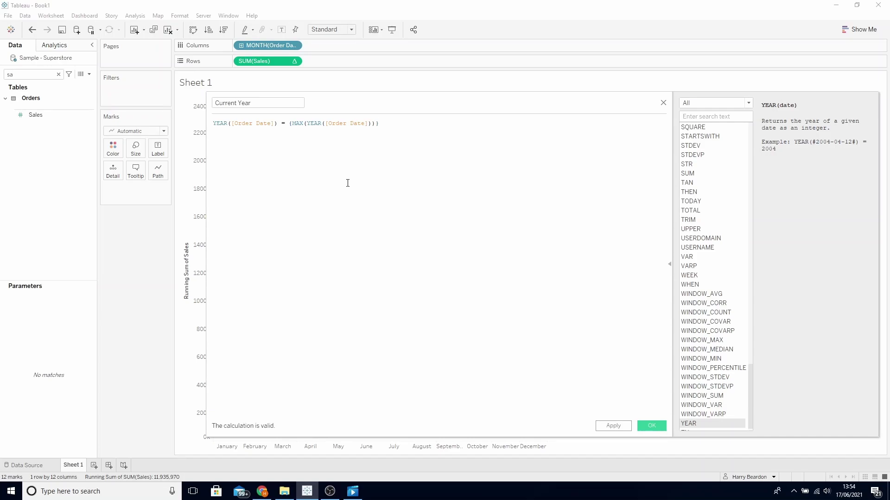
{"action": "left_click", "coordinate": [652, 425]}
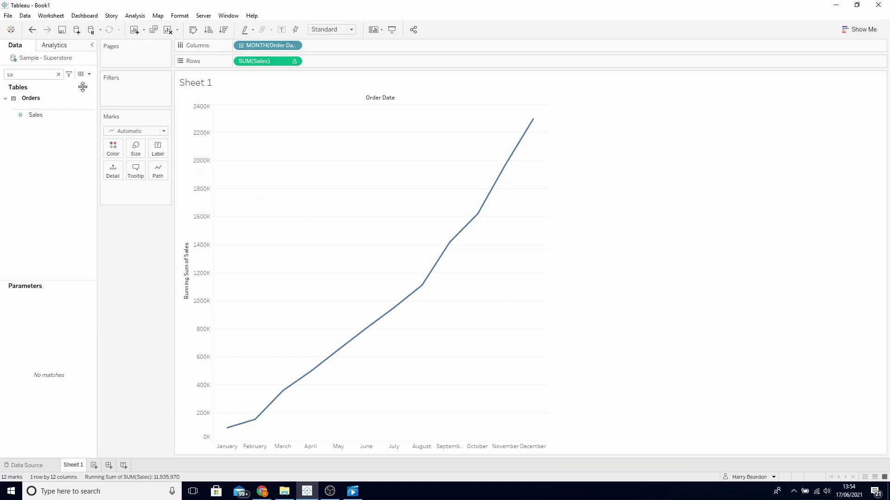
Clear the field search and duplicate the Current Year field.
{"action": "left_click", "coordinate": [58, 74]}
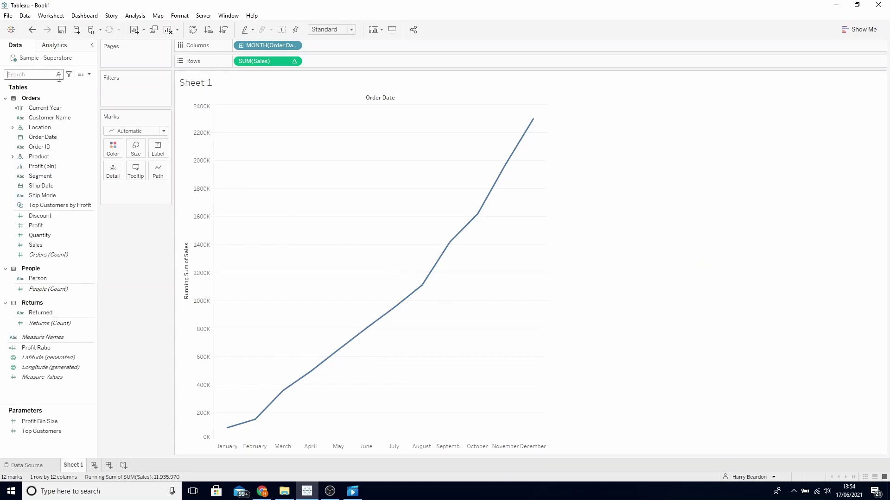
{"action": "right_click", "coordinate": [63, 107]}
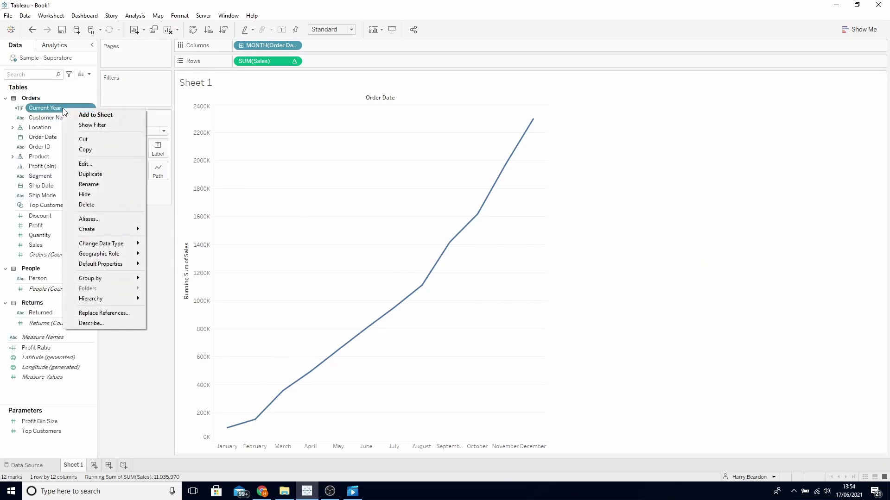
{"action": "left_click", "coordinate": [103, 176]}
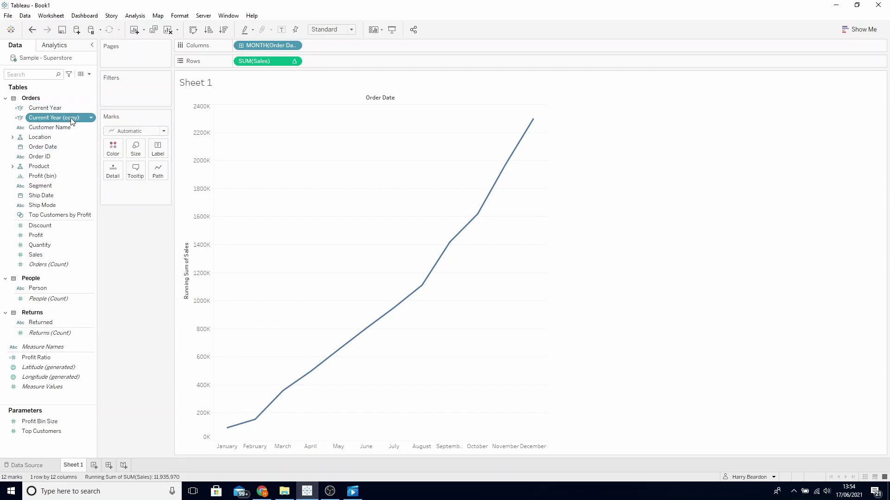
Rename the copy to PYTD and append -1 to its formula.
{"action": "right_click", "coordinate": [69, 120]}
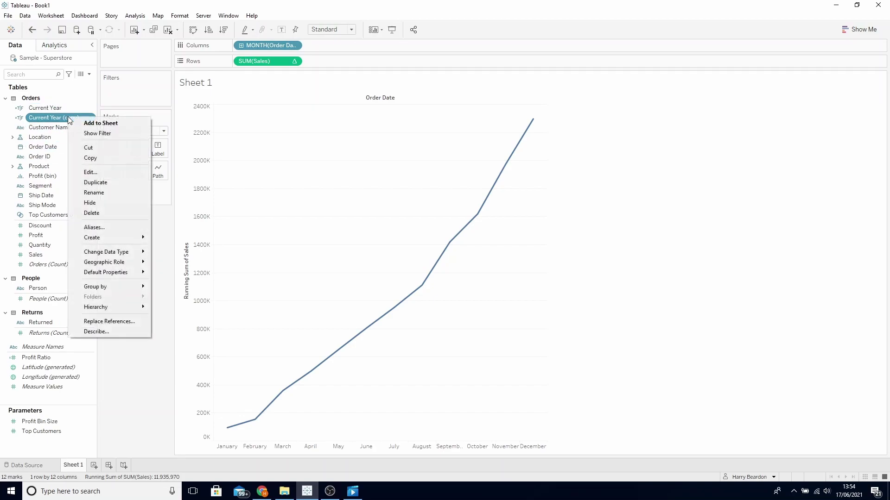
{"action": "left_click", "coordinate": [99, 171]}
{"action": "left_click", "coordinate": [265, 103]}
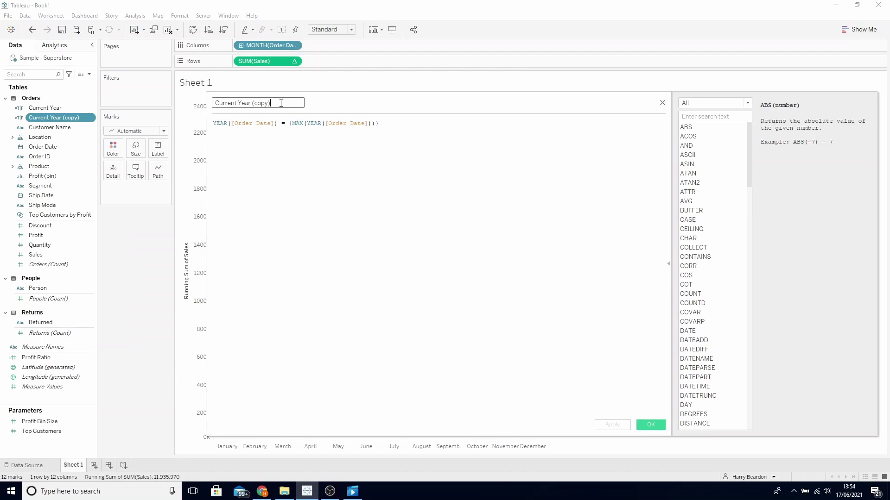
{"action": "key", "text": "ctrl+a"}
{"action": "type", "text": "PY"}
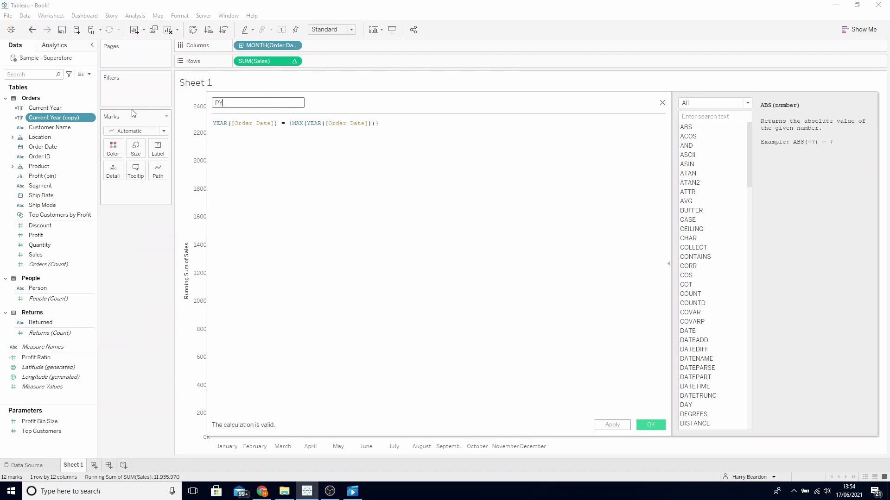
{"action": "type", "text": "TD"}
{"action": "left_click", "coordinate": [489, 149]}
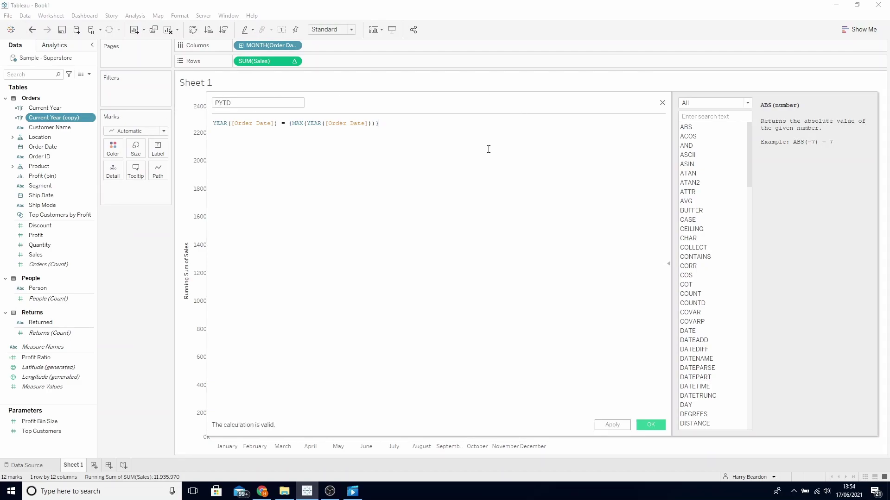
{"action": "type", "text": "-1"}
{"action": "key", "text": "Return"}
Add AND [Order Date] <= DATEADD('year', -1, {MAX([Order Date])}) to PYTD and save.
{"action": "type", "text": "AND"}
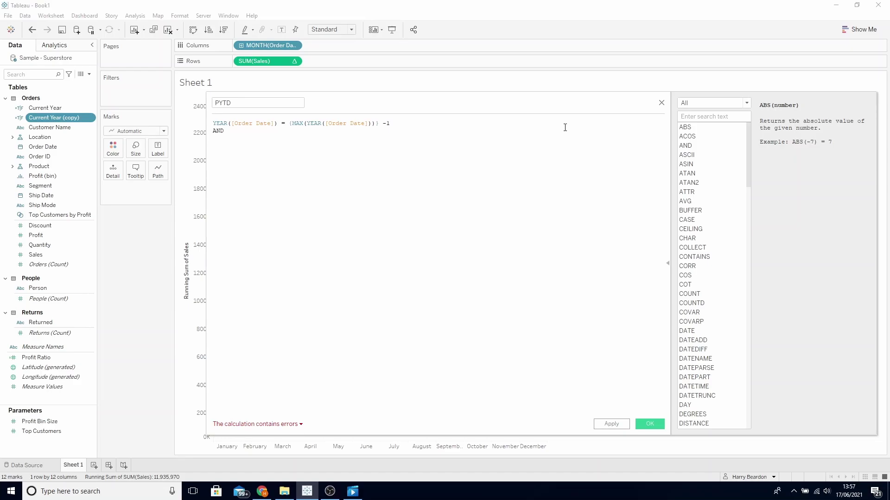
{"action": "type", "text": "[Or"}
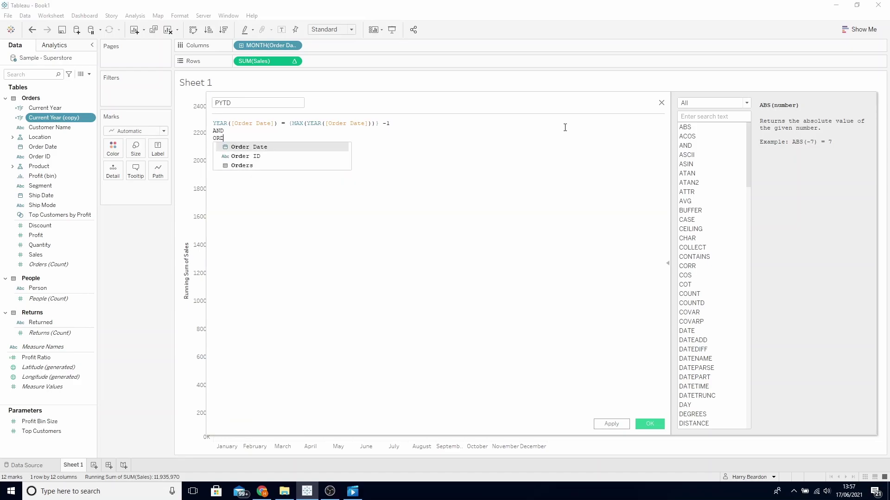
{"action": "key", "text": "Return"}
{"action": "type", "text": "<= DATE"}
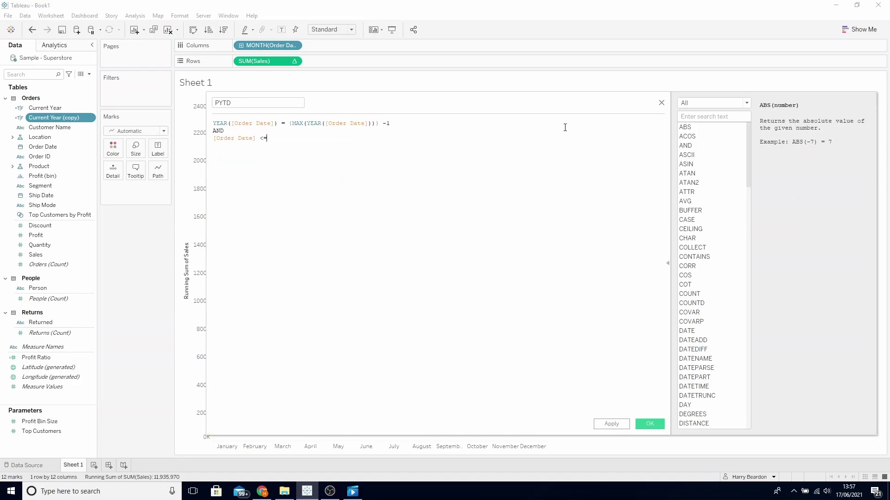
{"action": "key", "text": "Down"}
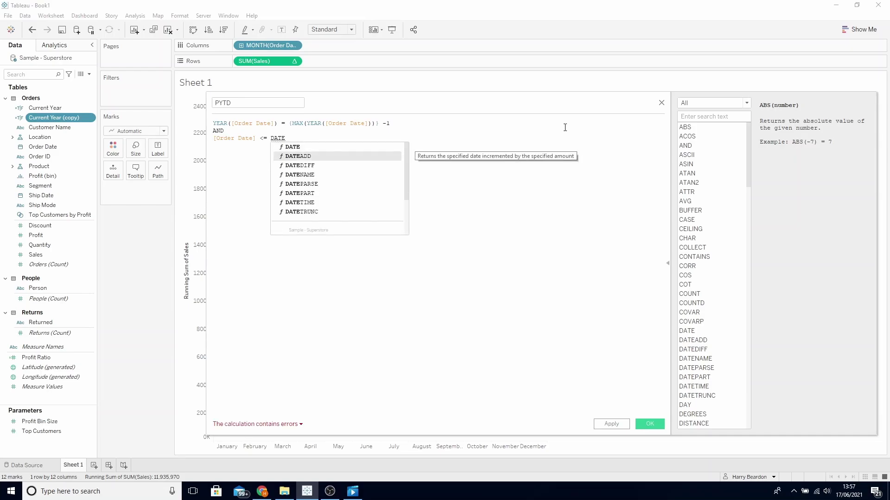
{"action": "key", "text": "Return"}
{"action": "type", "text": "'year', "}
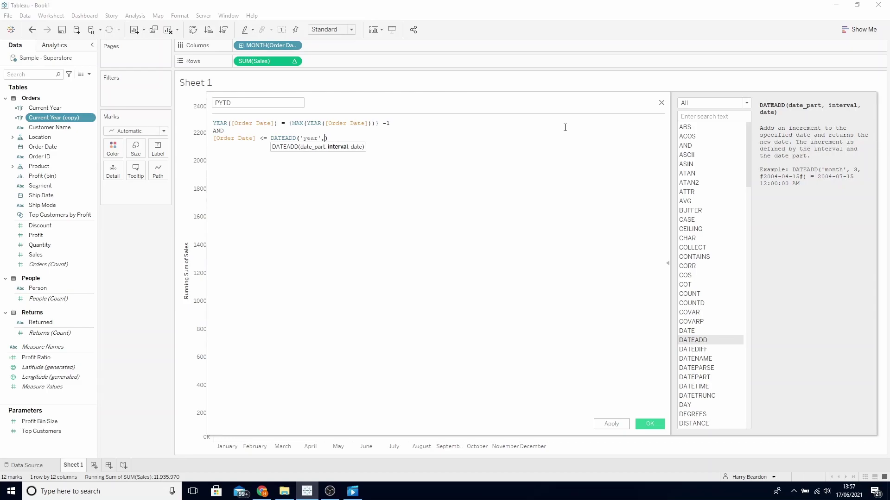
{"action": "type", "text": "-1, {MAX("}
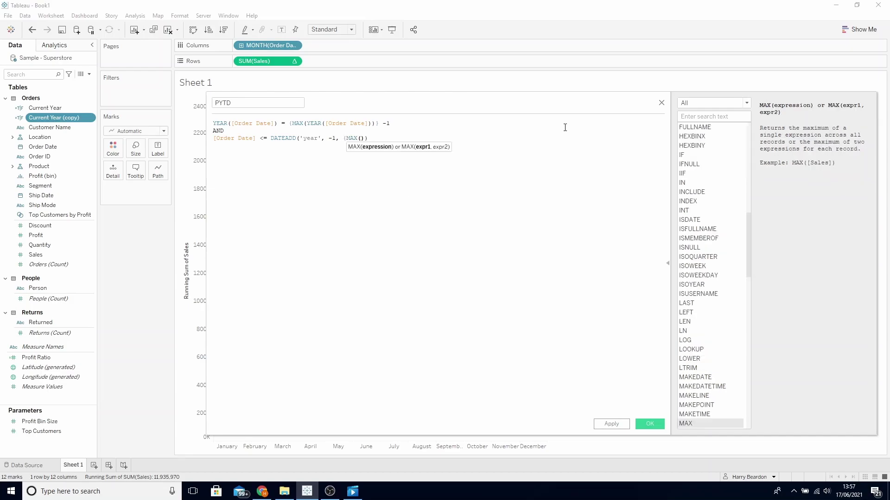
{"action": "type", "text": "[Order Date]"}
{"action": "key", "text": "Return"}
{"action": "type", "text": ")}"}
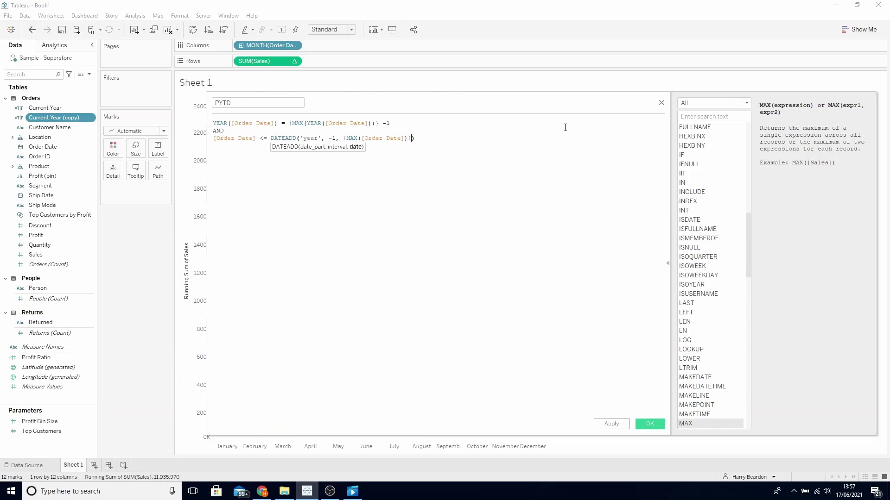
{"action": "type", "text": ")"}
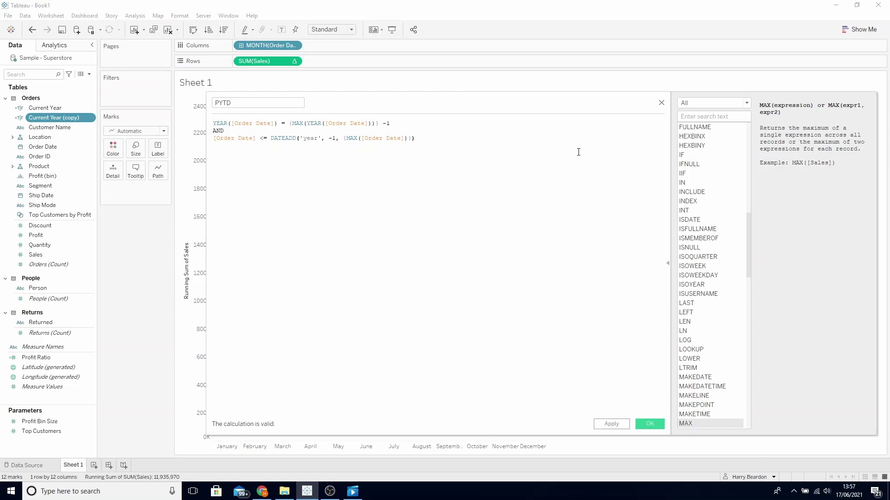
{"action": "left_click", "coordinate": [659, 425]}
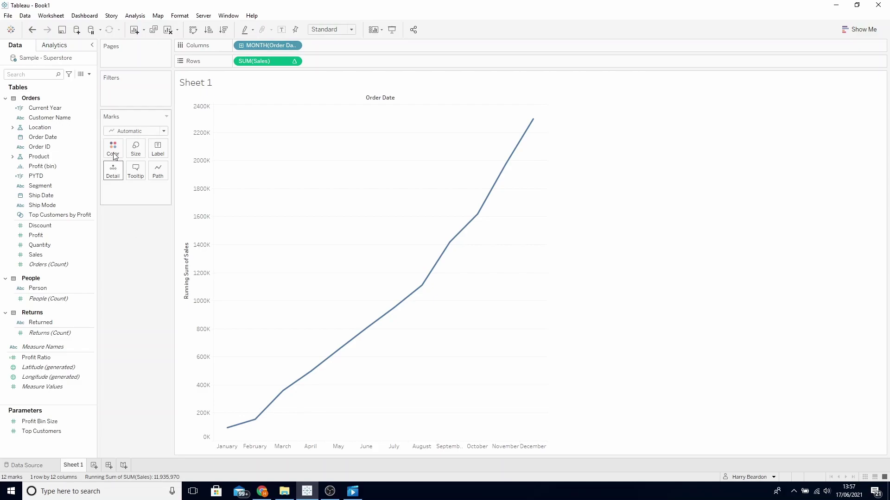
Create the 'CY or PYTD' calculated field with formula [Current Year] OR [PYTD].
{"action": "left_click", "coordinate": [89, 74]}
{"action": "left_click", "coordinate": [46, 84]}
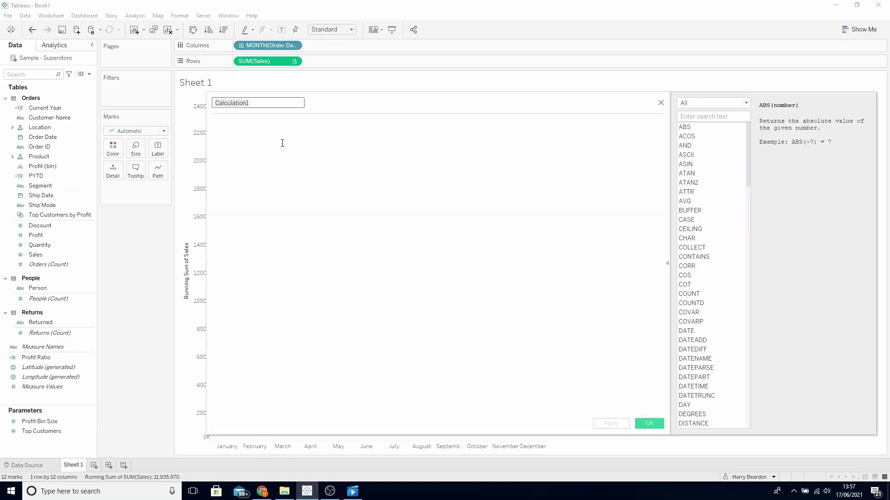
{"action": "type", "text": "CY or PYTD"}
{"action": "left_click", "coordinate": [296, 175]}
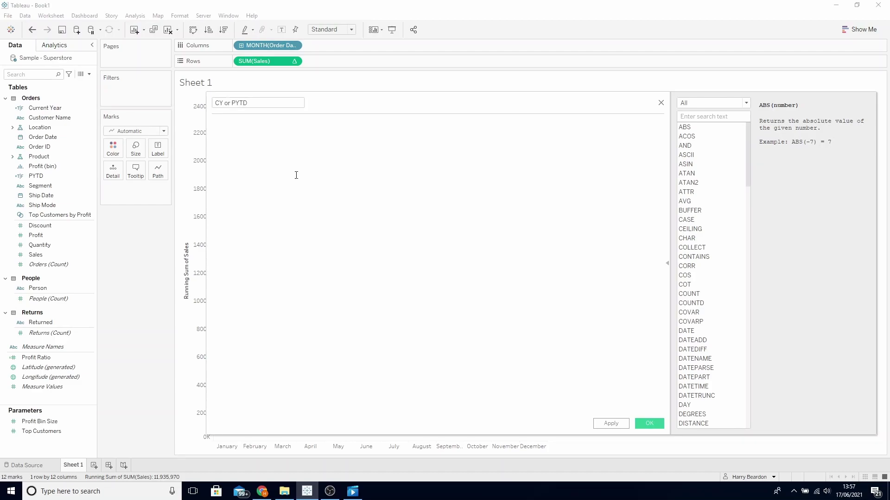
{"action": "type", "text": "Curr"}
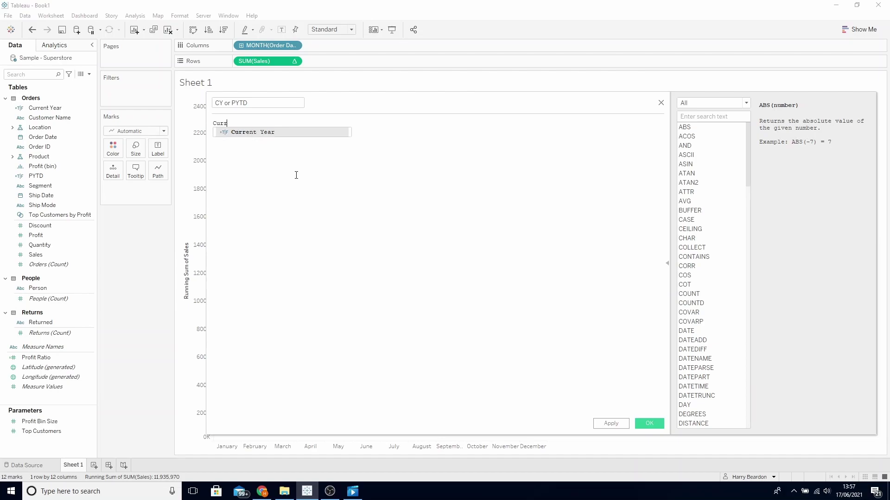
{"action": "key", "text": "Return"}
{"action": "type", "text": "OR"}
{"action": "key", "text": "Return"}
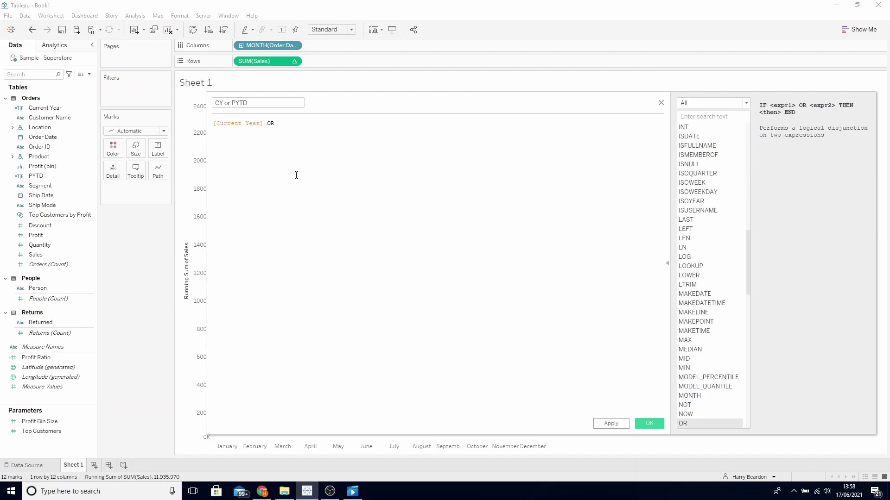
{"action": "type", "text": "PY"}
{"action": "key", "text": "Return"}
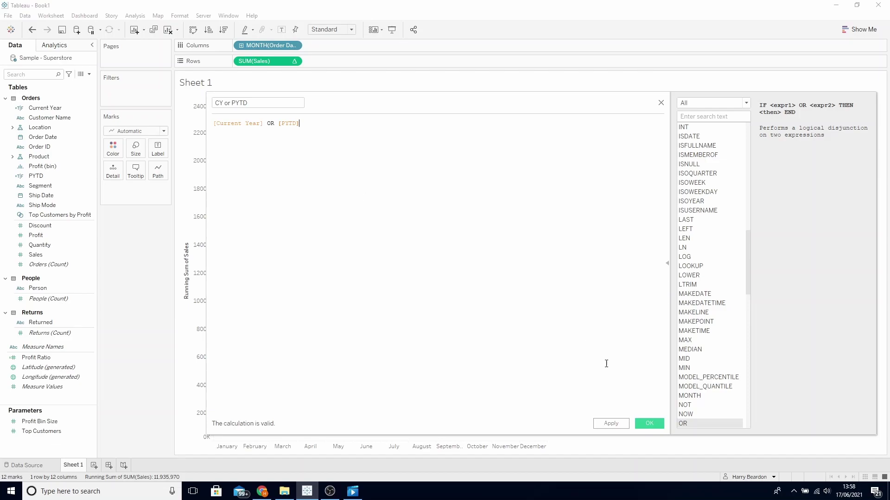
{"action": "left_click", "coordinate": [645, 423]}
Filter the view to keep only CY or PYTD = True.
{"action": "left_click_drag", "start_coordinate": [33, 134], "coordinate": [115, 95]}
{"action": "left_click", "coordinate": [357, 184]}
{"action": "left_click", "coordinate": [525, 360]}
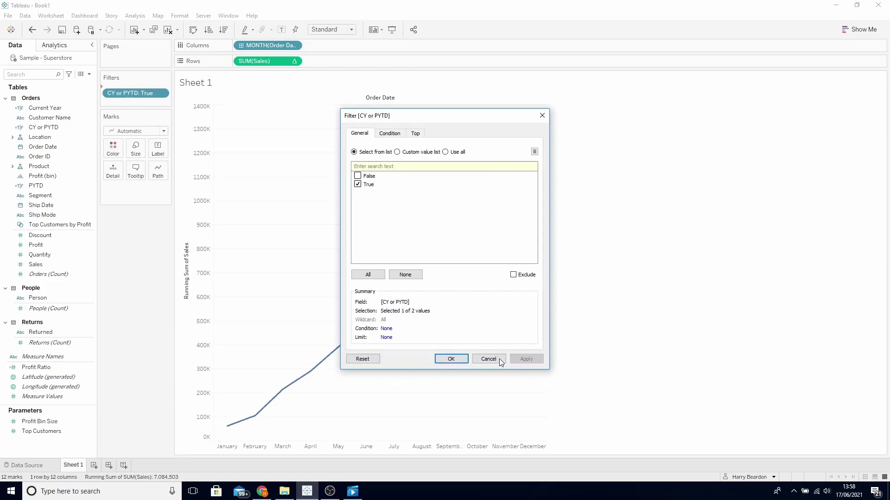
{"action": "left_click", "coordinate": [457, 359]}
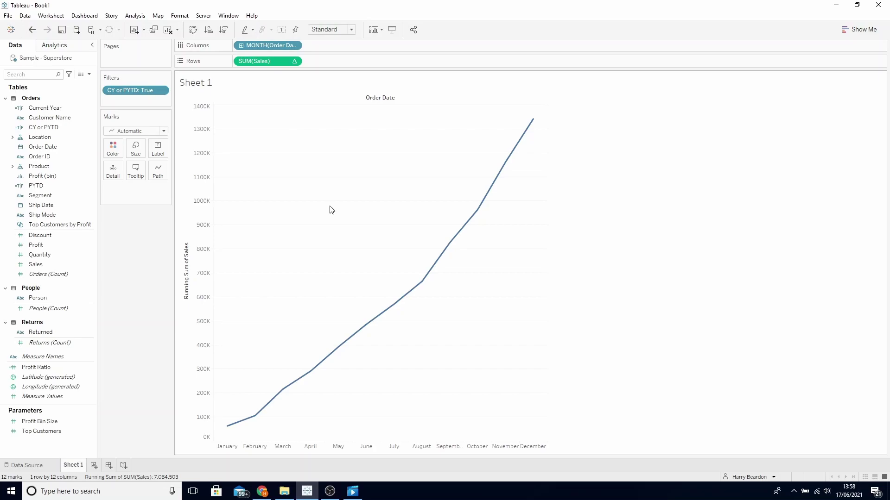
{"action": "left_click", "coordinate": [52, 110]}
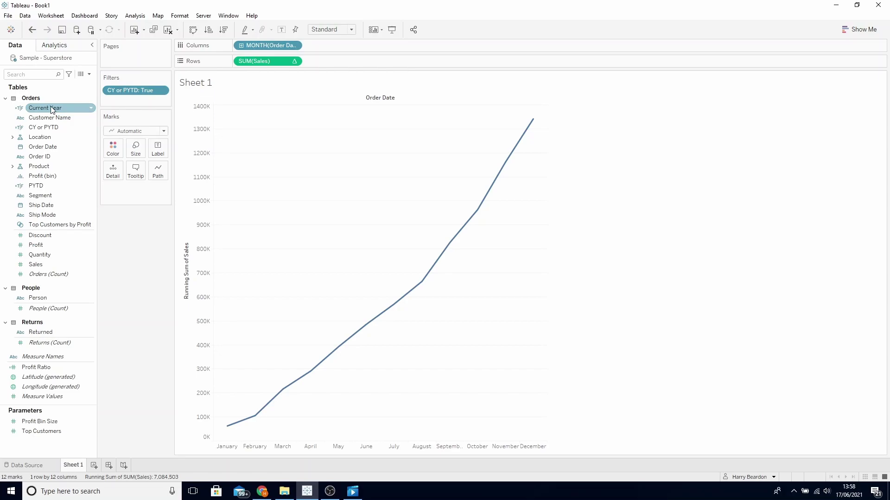
Put Current Year on Color to split the running sum into two lines.
{"action": "left_click_drag", "start_coordinate": [52, 110], "coordinate": [113, 151]}
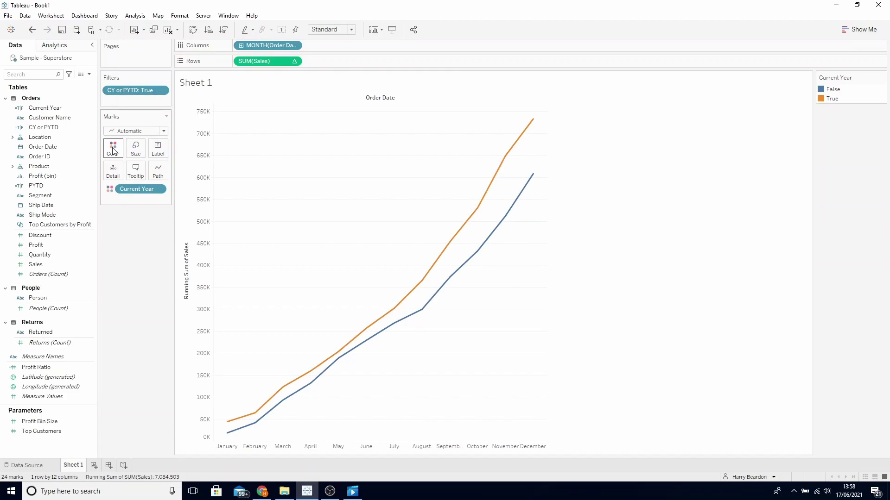
{"action": "left_click", "coordinate": [114, 150]}
{"action": "left_click", "coordinate": [145, 178]}
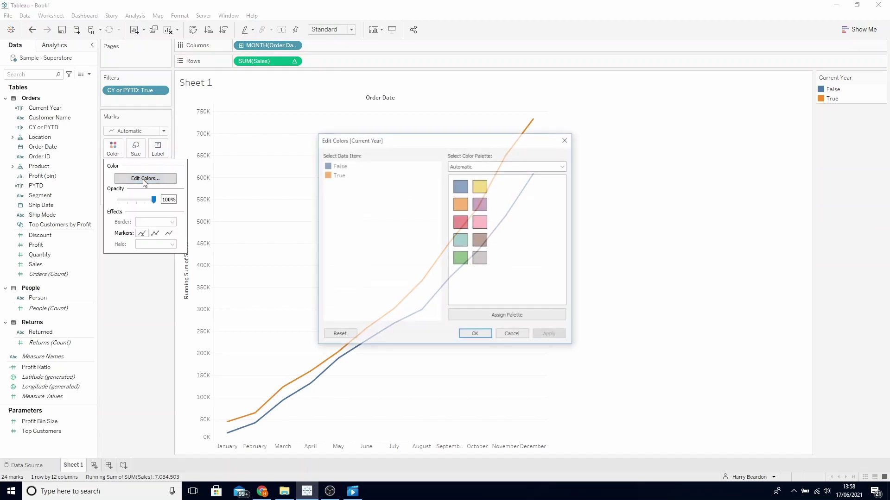
Recolour the False line grey and the True line black (#000000).
{"action": "left_click", "coordinate": [338, 165]}
{"action": "left_click", "coordinate": [480, 258]}
{"action": "left_click", "coordinate": [338, 174]}
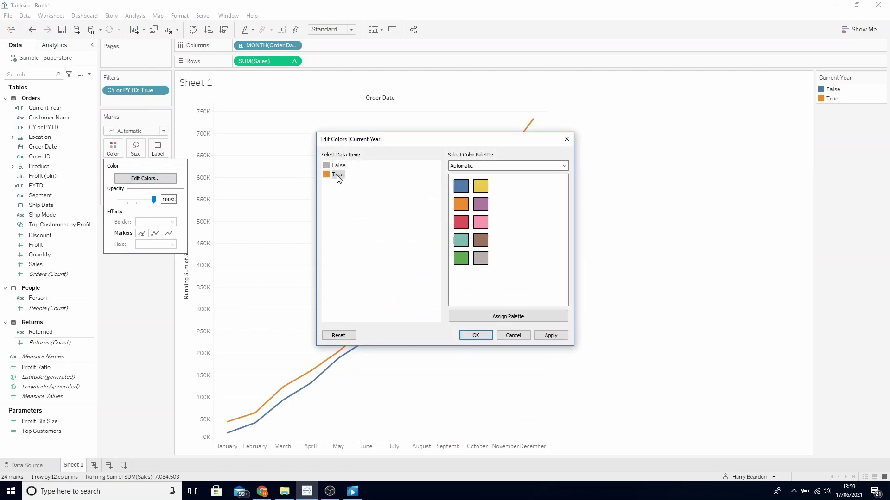
{"action": "double_click", "coordinate": [341, 178]}
{"action": "left_click", "coordinate": [335, 175]}
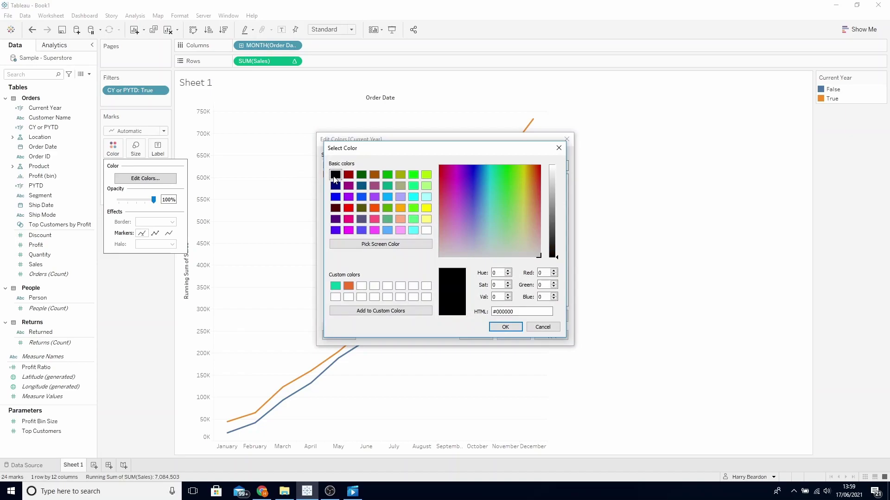
{"action": "left_click", "coordinate": [504, 327]}
{"action": "left_click", "coordinate": [549, 335]}
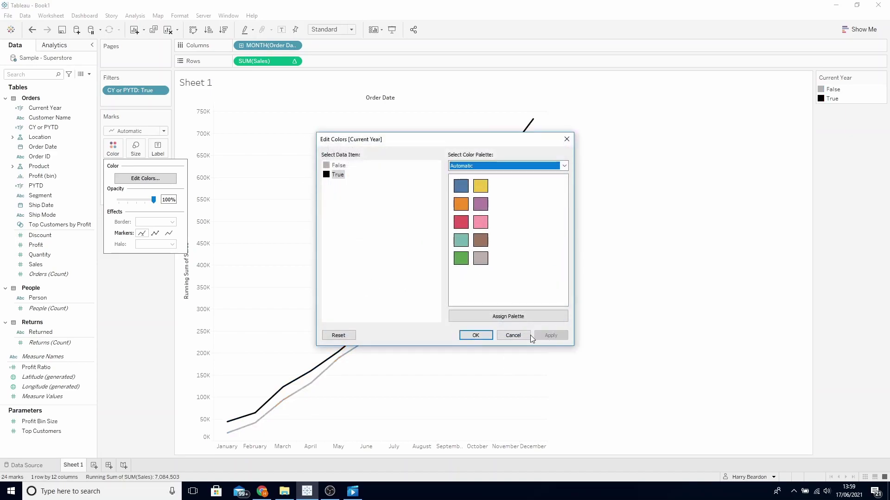
{"action": "left_click", "coordinate": [476, 335]}
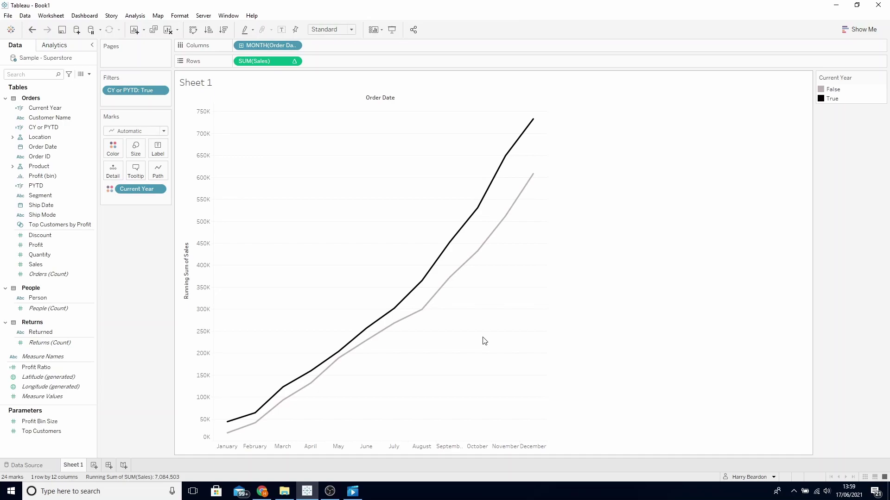
Create the CY Sales field as SUM(IF [Current Year] THEN [Sales] END).
{"action": "left_click", "coordinate": [88, 74]}
{"action": "left_click", "coordinate": [85, 83]}
{"action": "type", "text": "CY Sales"}
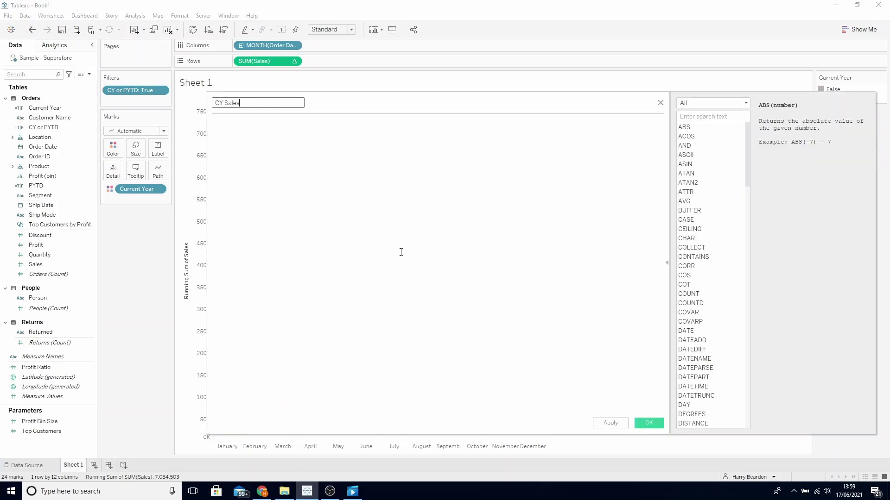
{"action": "left_click", "coordinate": [401, 252]}
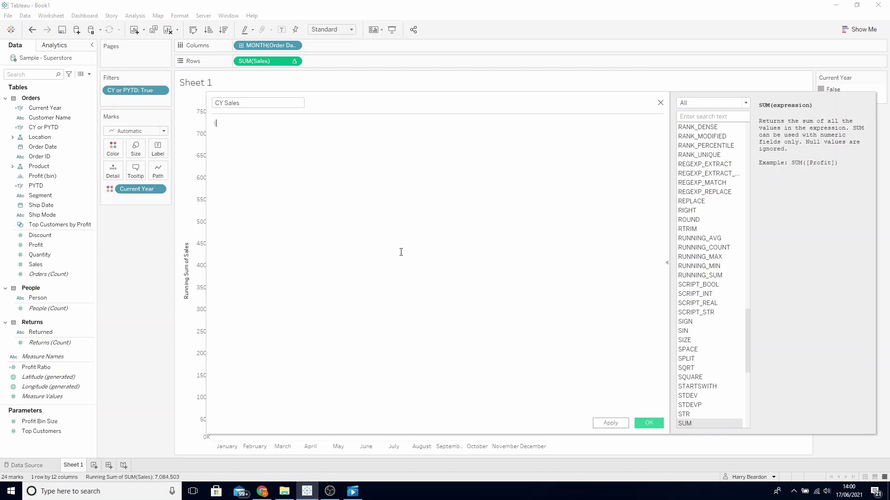
{"action": "type", "text": "sum"}
{"action": "key", "text": "Return"}
{"action": "type", "text": "IF CURR"}
{"action": "type", "text": "THEN"}
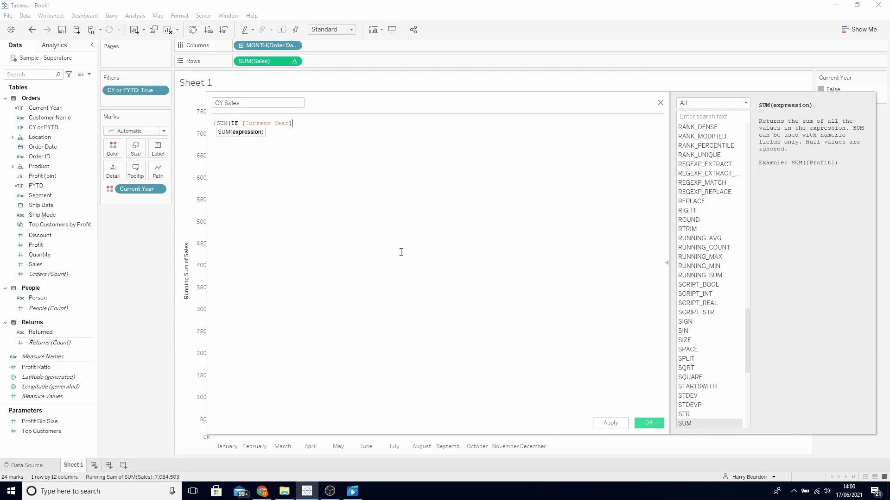
{"action": "type", "text": " [Sales] E"}
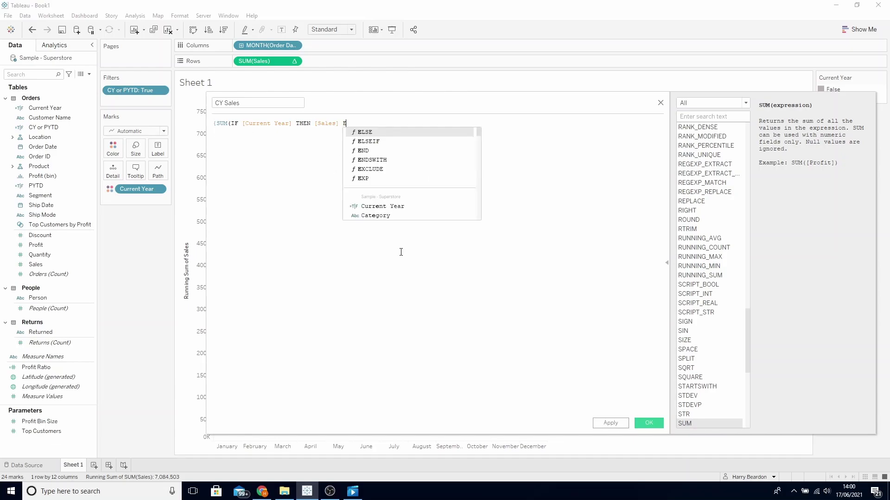
{"action": "type", "text": "ND))"}
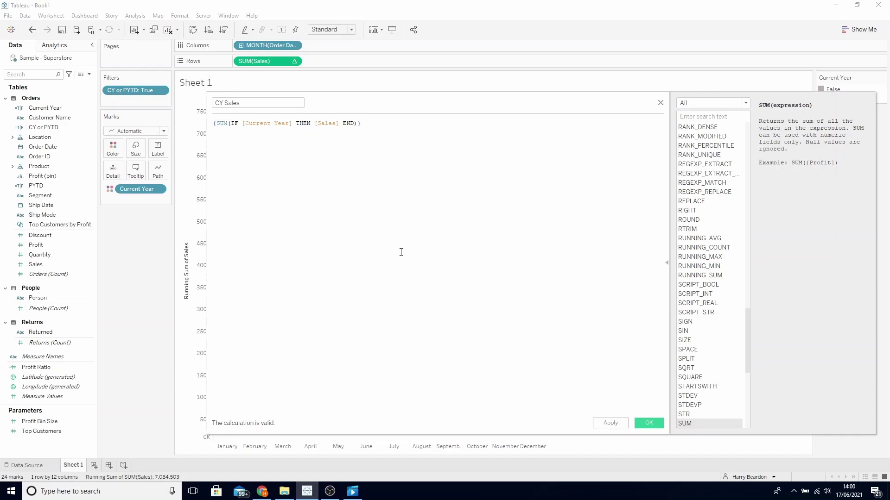
{"action": "left_click", "coordinate": [653, 426]}
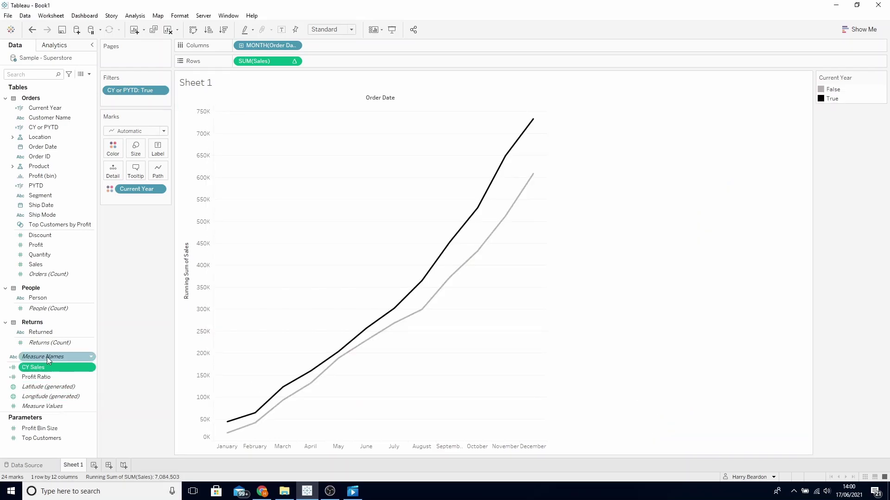
Duplicate CY Sales into 'PYTD Sales' with formula SUM(IF [PYTD] THEN [Sales] END).
{"action": "right_click", "coordinate": [49, 368]}
{"action": "left_click", "coordinate": [102, 207]}
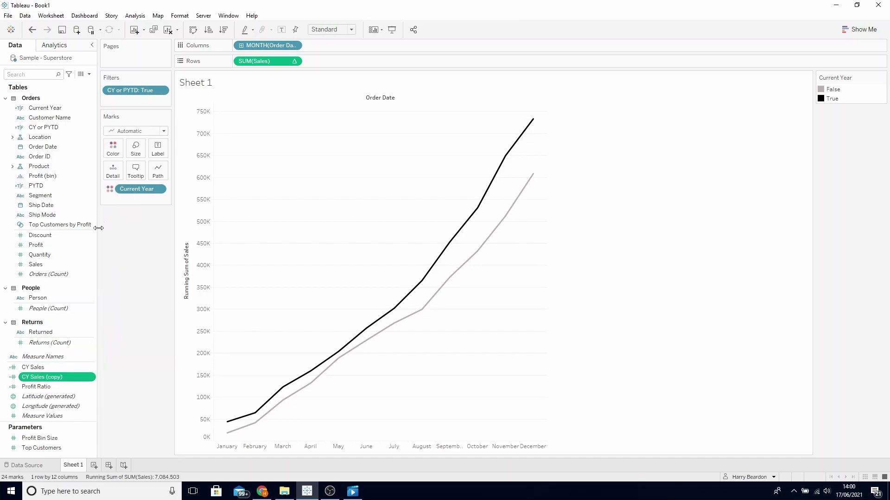
{"action": "right_click", "coordinate": [55, 378]}
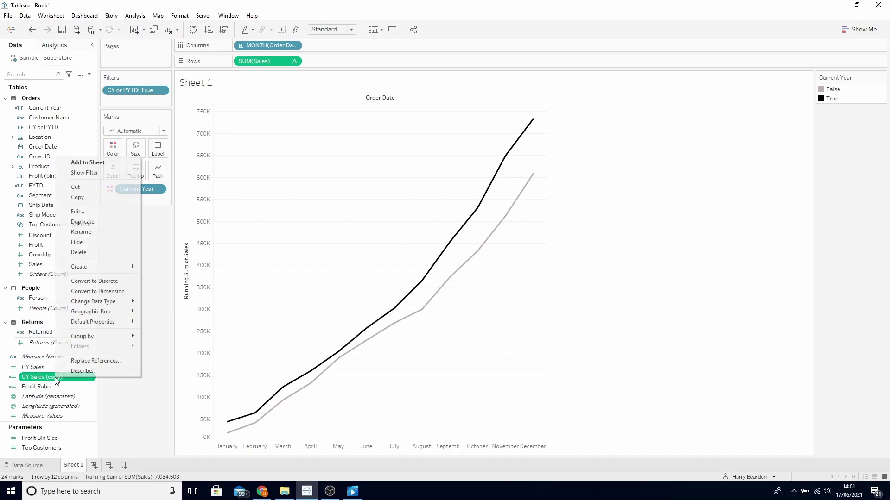
{"action": "left_click", "coordinate": [99, 212]}
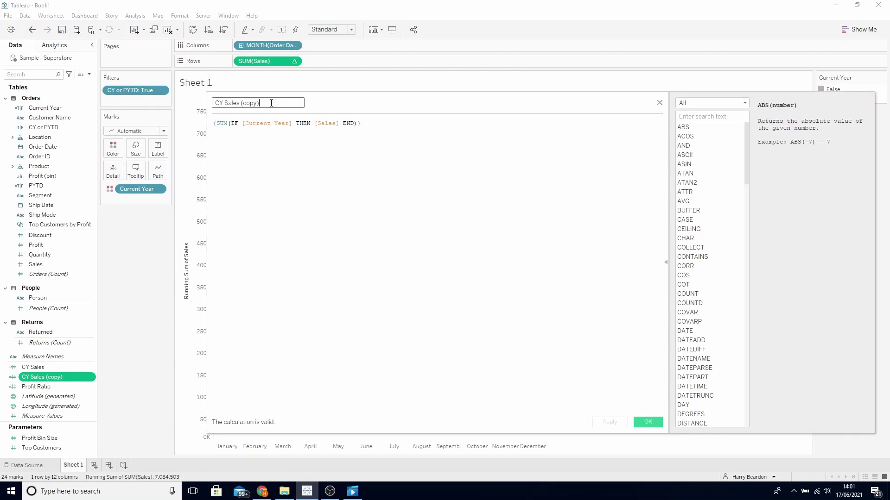
{"action": "type", "text": "PYT"}
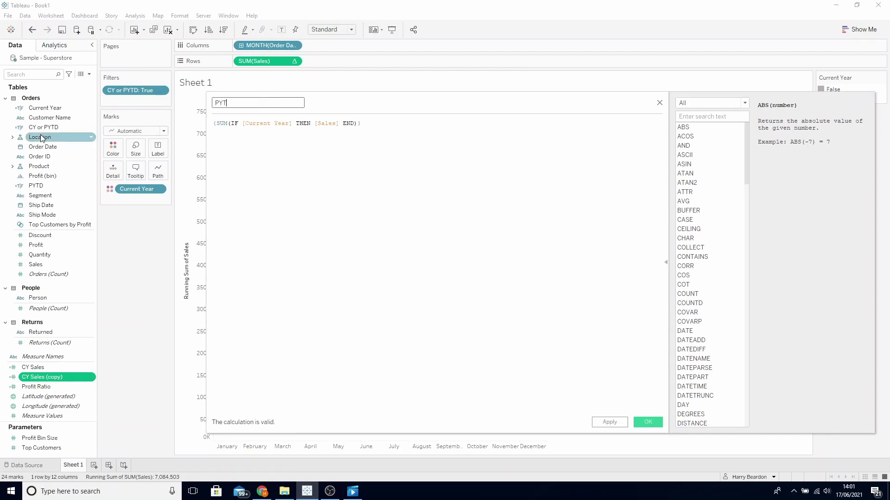
{"action": "type", "text": "D Sales"}
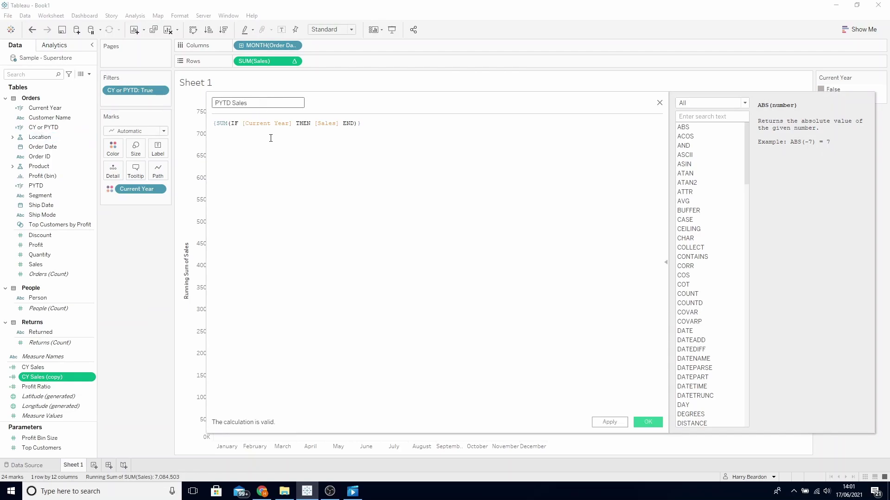
{"action": "left_click", "coordinate": [294, 124]}
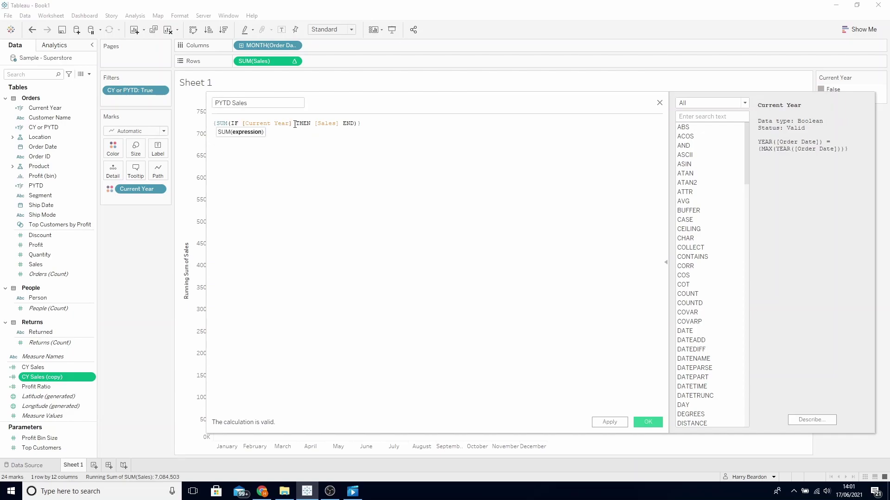
{"action": "key", "text": "BackSpace"}
{"action": "key", "text": "BackSpace"}
{"action": "key", "text": "BackSpace"}
{"action": "key", "text": "BackSpace"}
{"action": "key", "text": "BackSpace"}
{"action": "key", "text": "BackSpace"}
{"action": "key", "text": "BackSpace"}
{"action": "key", "text": "BackSpace"}
{"action": "key", "text": "BackSpace"}
{"action": "key", "text": "BackSpace"}
{"action": "key", "text": "BackSpace"}
{"action": "key", "text": "BackSpace"}
{"action": "type", "text": "PYT"}
{"action": "key", "text": "Return"}
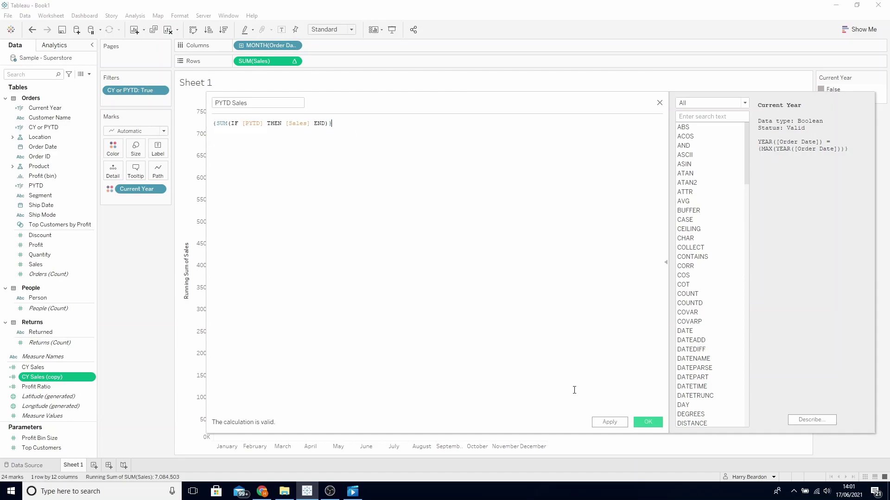
{"action": "left_click", "coordinate": [648, 423]}
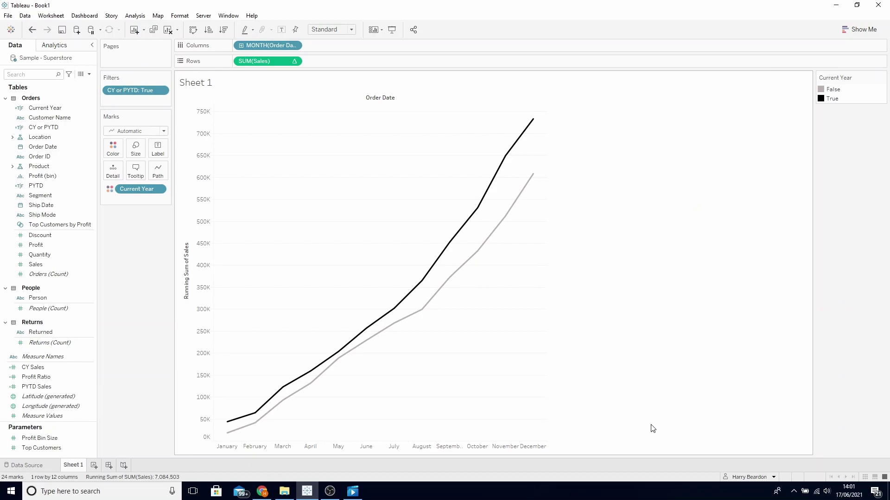
Create a calculated field 'CY vs PYTD %' beginning SUM([CY Sales])-SUM([PYTD Sales]).
{"action": "left_click", "coordinate": [89, 74]}
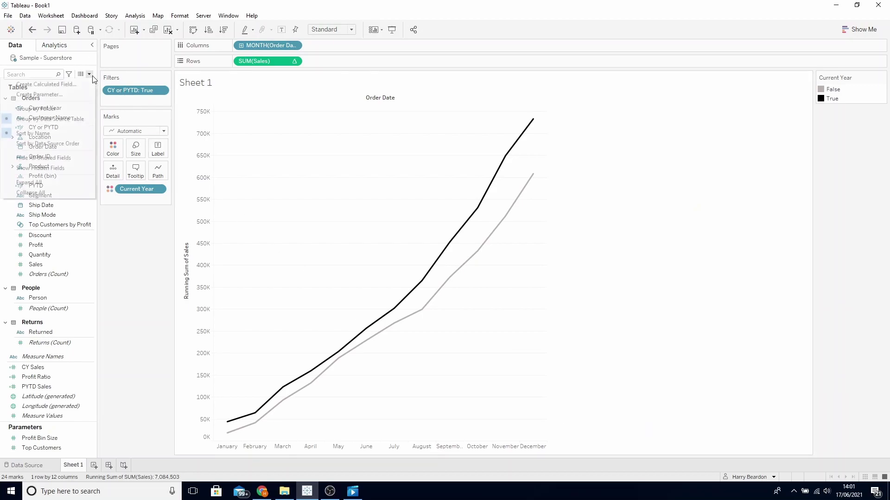
{"action": "left_click", "coordinate": [81, 80]}
{"action": "key", "text": "BackSpace"}
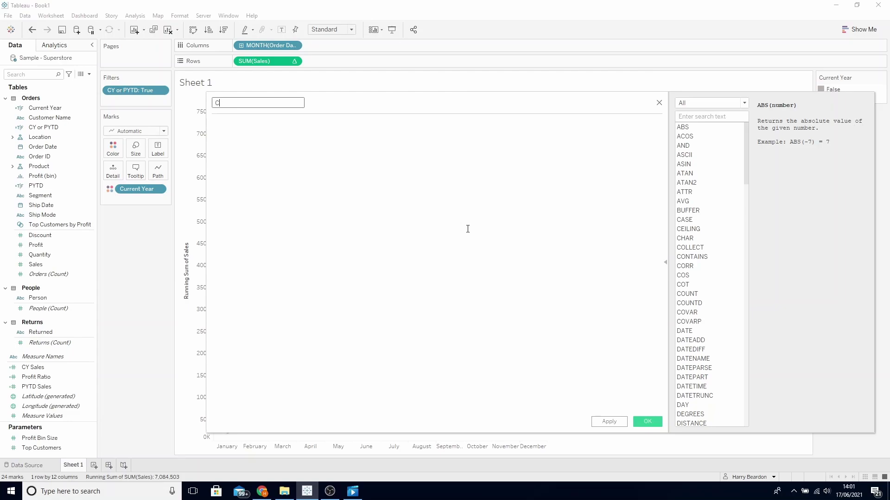
{"action": "type", "text": "CY vs PYTD %"}
{"action": "left_click", "coordinate": [428, 188]}
{"action": "type", "text": "sum"}
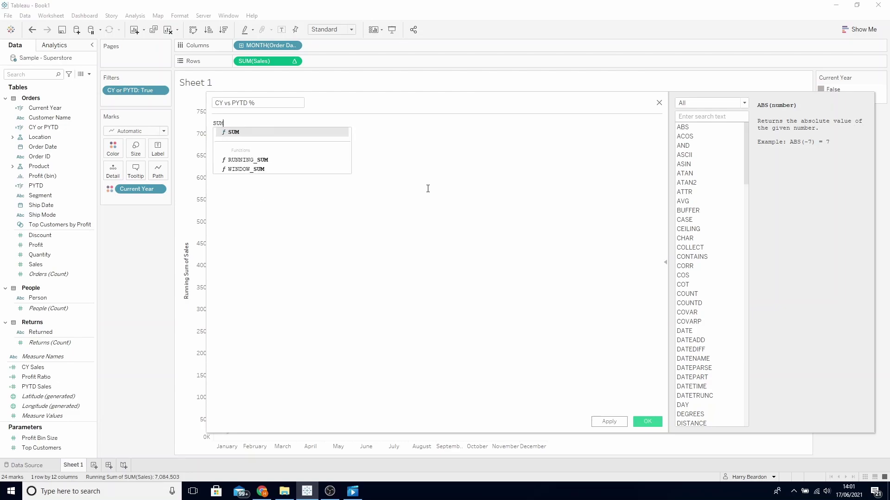
{"action": "key", "text": "Return"}
{"action": "type", "text": "CY"}
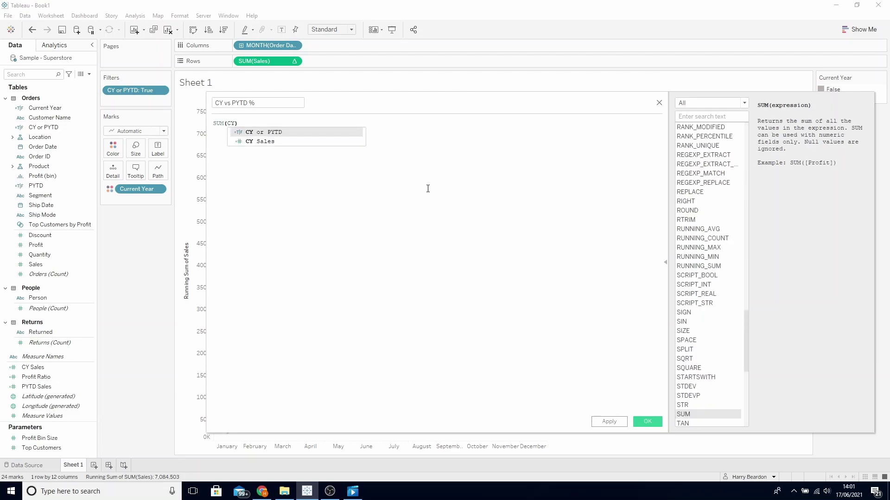
{"action": "key", "text": "Down"}
{"action": "key", "text": "Return"}
{"action": "type", "text": "-su"}
{"action": "key", "text": "Return"}
{"action": "type", "text": "PY"}
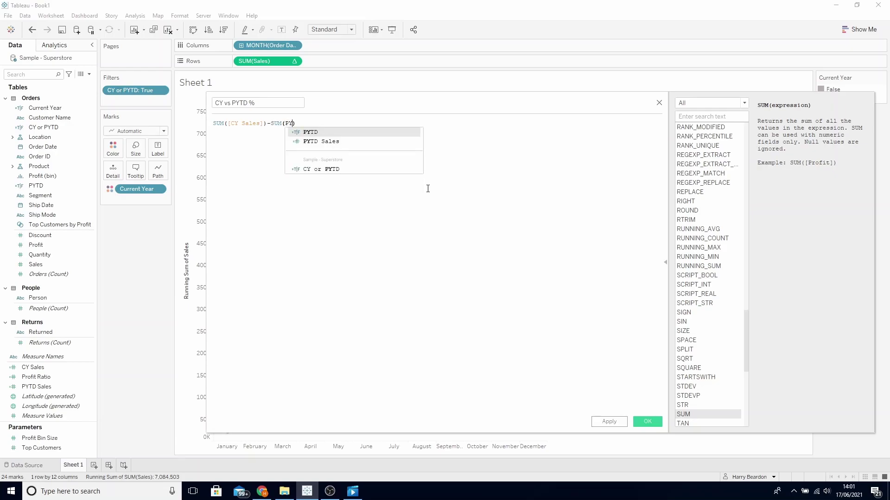
{"action": "type", "text": "T"}
{"action": "key", "text": "Down"}
{"action": "key", "text": "Return"}
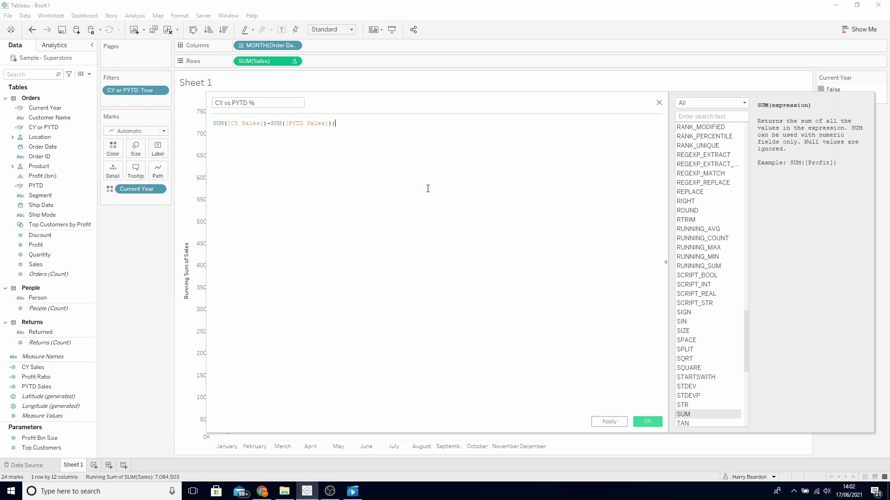
{"action": "type", "text": ")"}
Wrap the difference in parentheses, divide it by SUM([PYTD Sales]), and save the field.
{"action": "key", "text": "Home"}
{"action": "type", "text": "("}
{"action": "key", "text": "End"}
{"action": "key", "text": "Return"}
{"action": "type", "text": "/"}
{"action": "key", "text": "Return"}
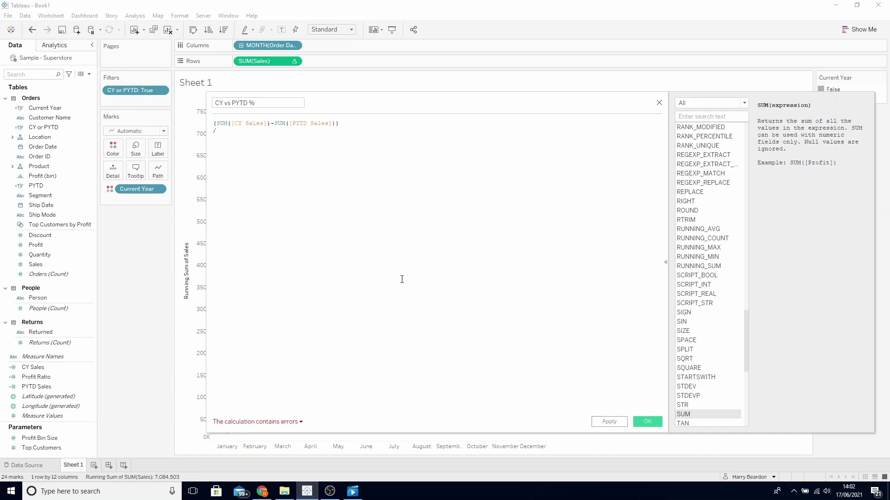
{"action": "type", "text": "SUM(PY"}
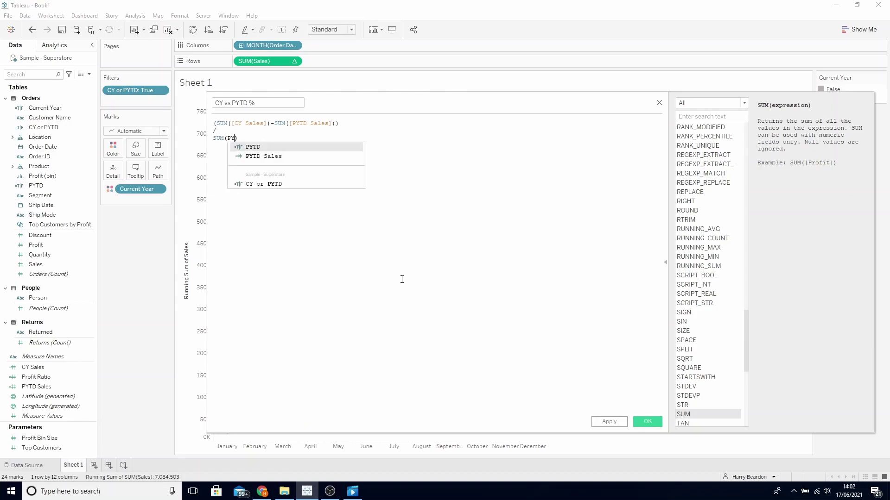
{"action": "key", "text": "Down"}
{"action": "key", "text": "Return"}
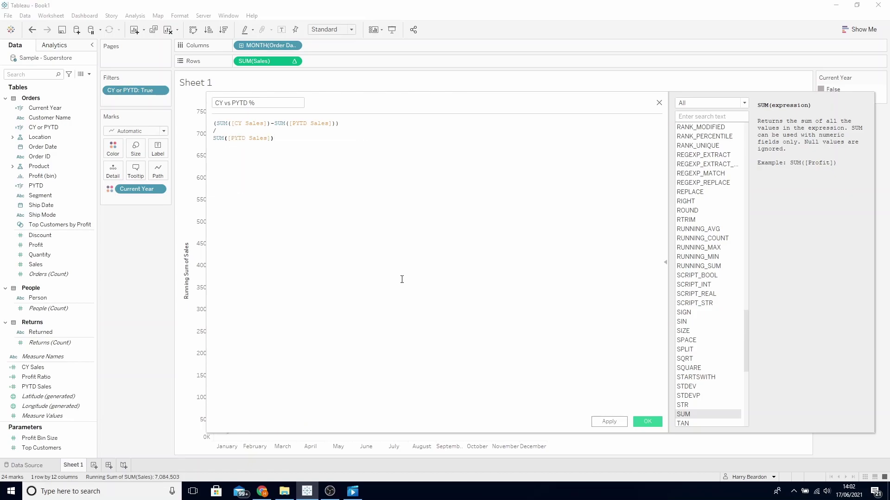
{"action": "left_click", "coordinate": [655, 422]}
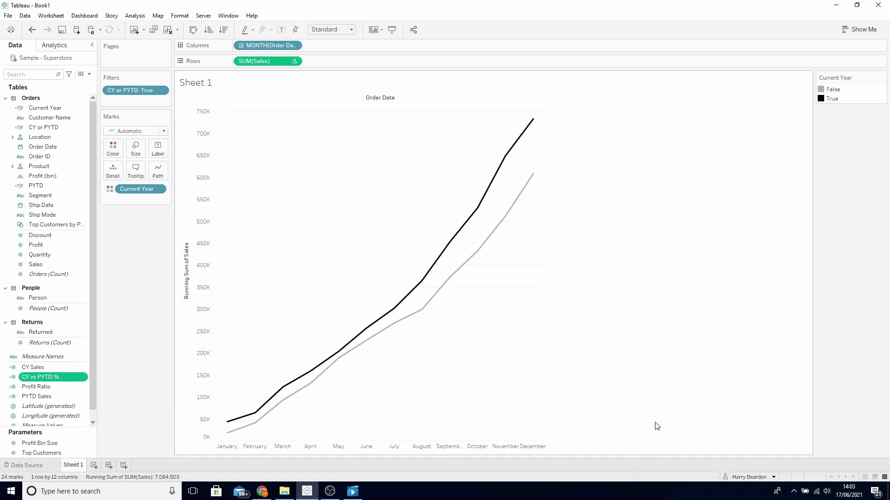
Set CY vs PYTD % to a default Percentage number format.
{"action": "right_click", "coordinate": [70, 374]}
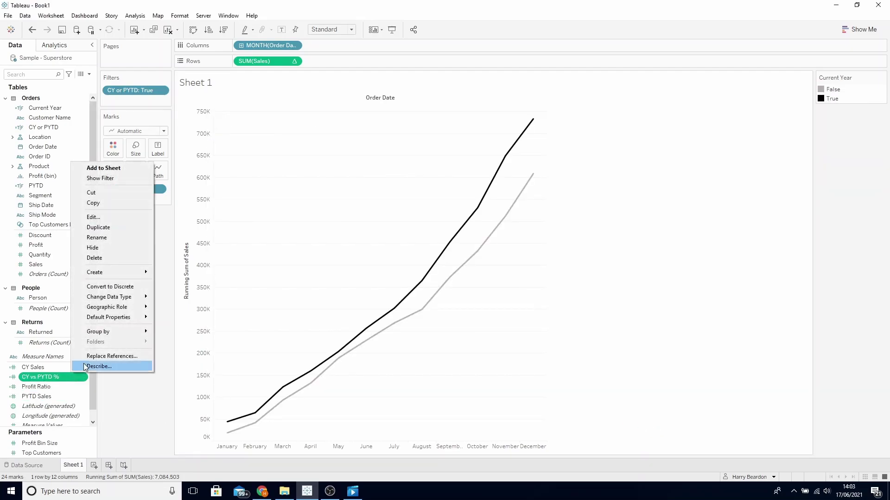
{"action": "mouse_move", "coordinate": [124, 318]}
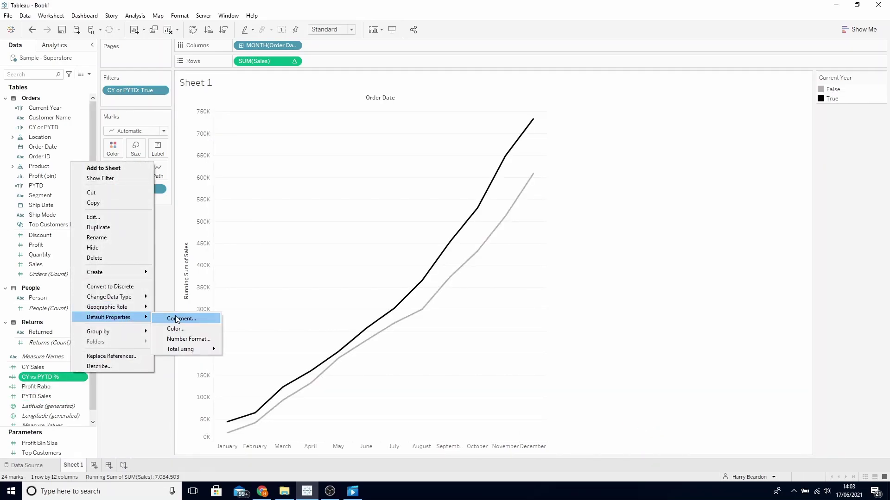
{"action": "left_click", "coordinate": [185, 338]}
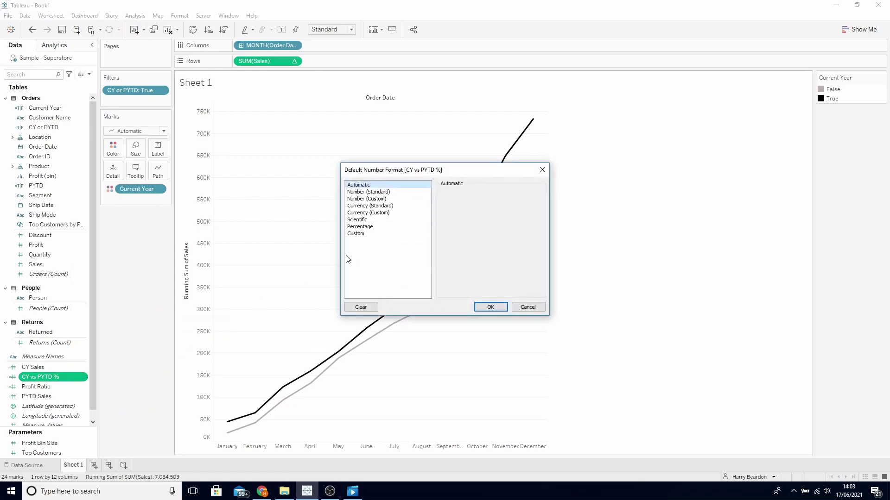
{"action": "left_click", "coordinate": [388, 226]}
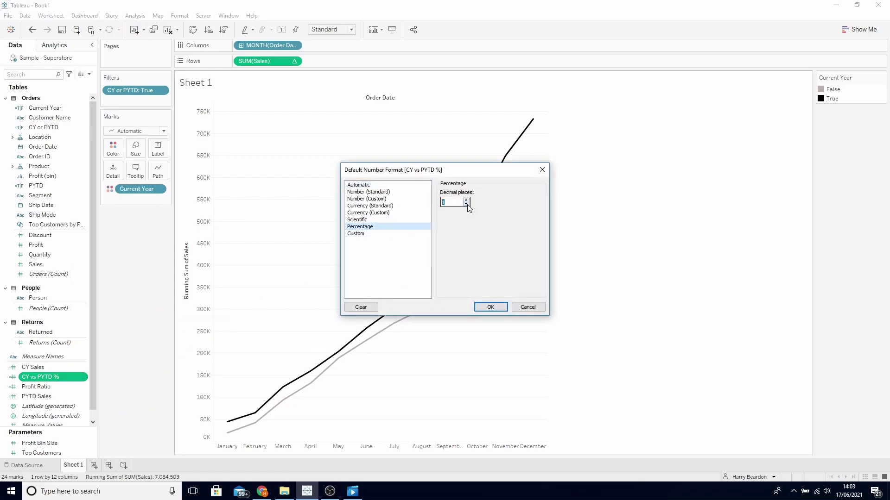
{"action": "left_click", "coordinate": [481, 307]}
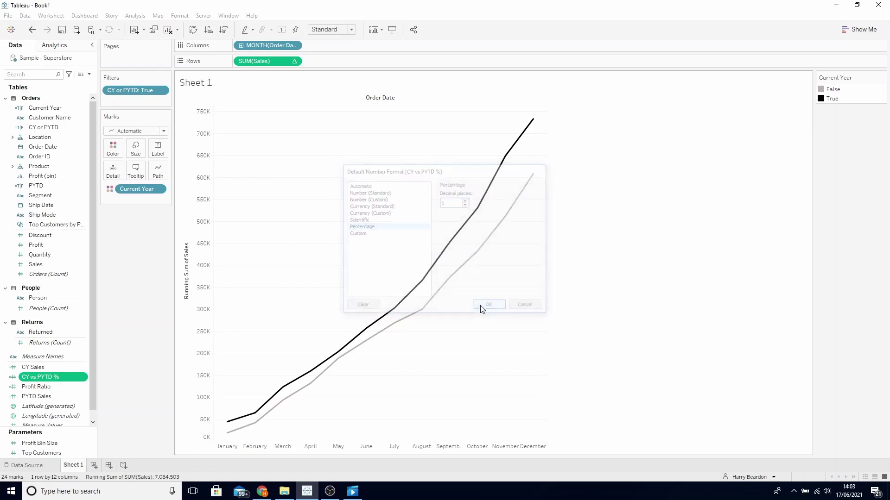
Add CY Sales and CY vs PYTD % to the marks as Detail.
{"action": "left_click", "coordinate": [66, 381]}
{"action": "left_click", "coordinate": [51, 369], "text": "ctrl"}
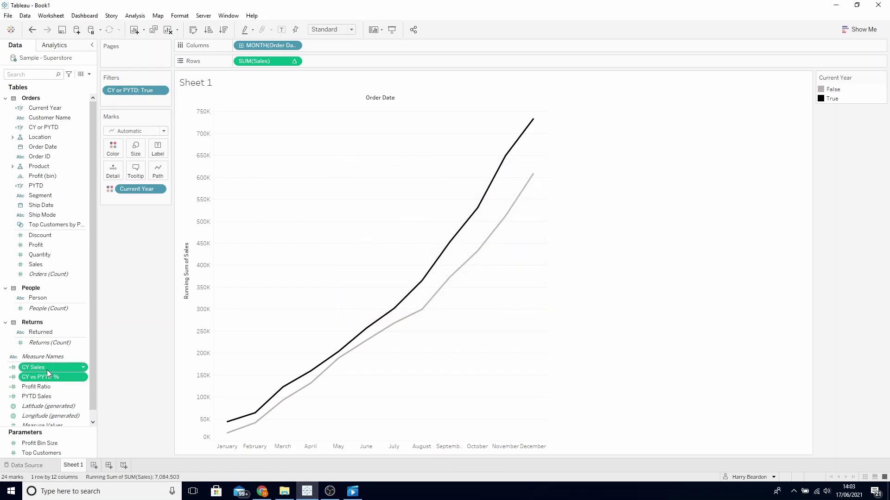
{"action": "left_click_drag", "start_coordinate": [47, 370], "coordinate": [116, 177]}
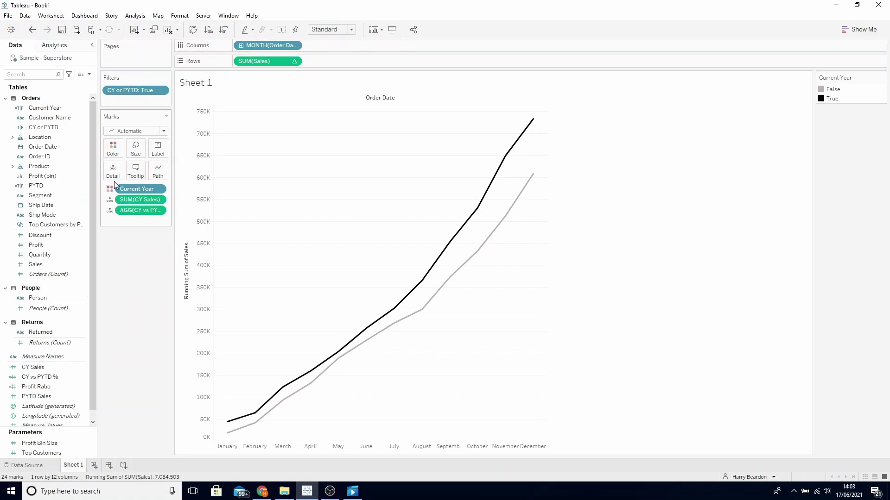
Insert SUM(CY Sales) and AGG(CY vs PYTD %) into the centred title, headed 'CY vs PYTD Sales'.
{"action": "right_click", "coordinate": [232, 85]}
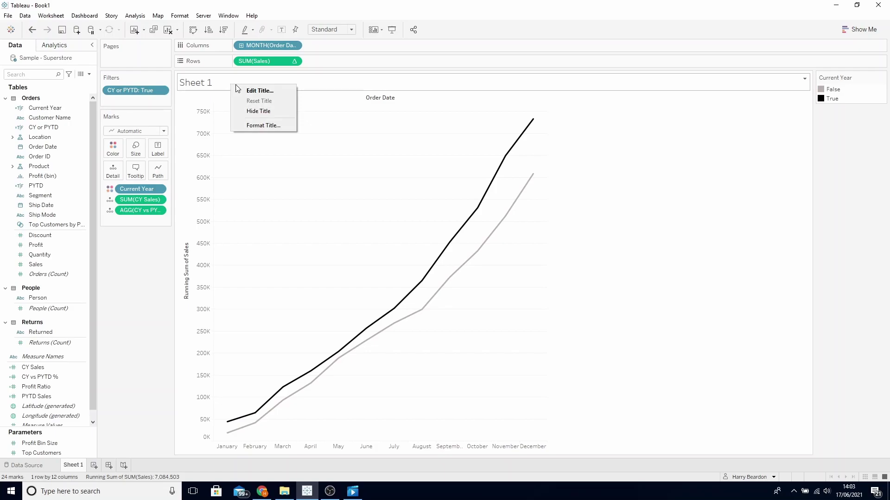
{"action": "left_click", "coordinate": [268, 89]}
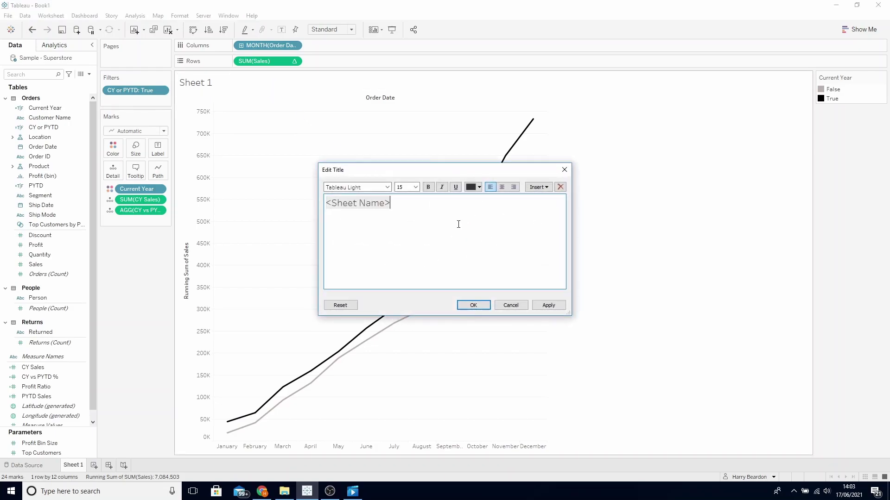
{"action": "left_click", "coordinate": [538, 187]}
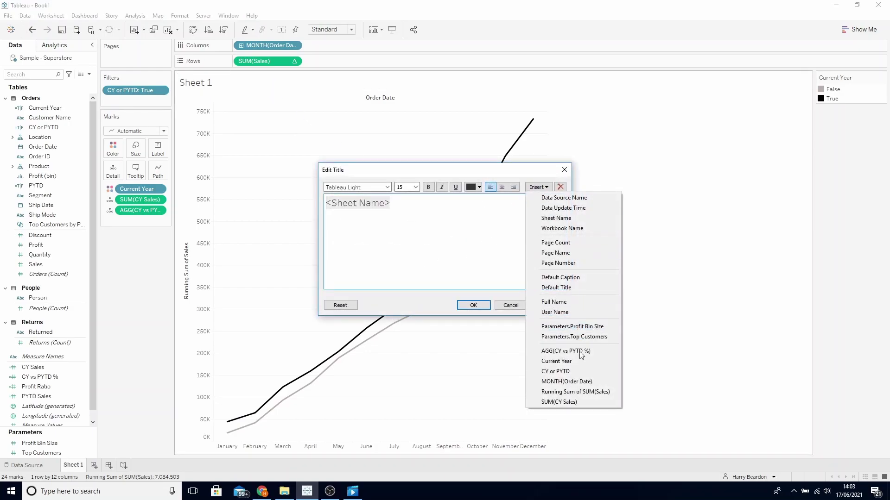
{"action": "left_click", "coordinate": [576, 401]}
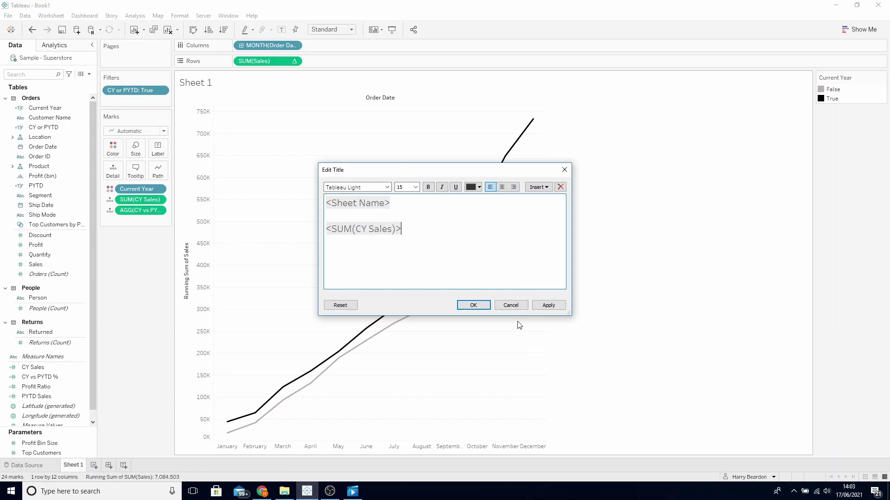
{"action": "left_click", "coordinate": [539, 187]}
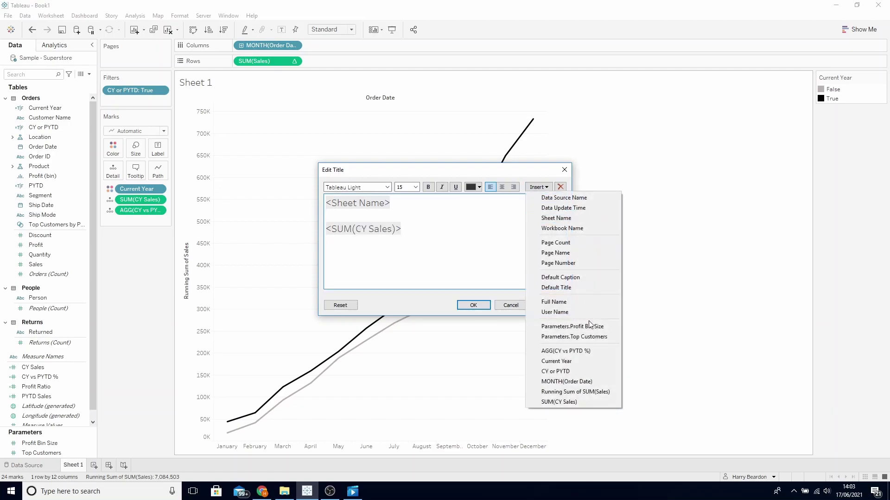
{"action": "left_click", "coordinate": [589, 356]}
{"action": "left_click_drag", "start_coordinate": [450, 271], "coordinate": [198, 185]}
{"action": "left_click", "coordinate": [505, 186]}
{"action": "left_click_drag", "start_coordinate": [507, 204], "coordinate": [413, 203]}
{"action": "key", "text": "Delete"}
{"action": "type", "text": "CY vs PYTD Sales"}
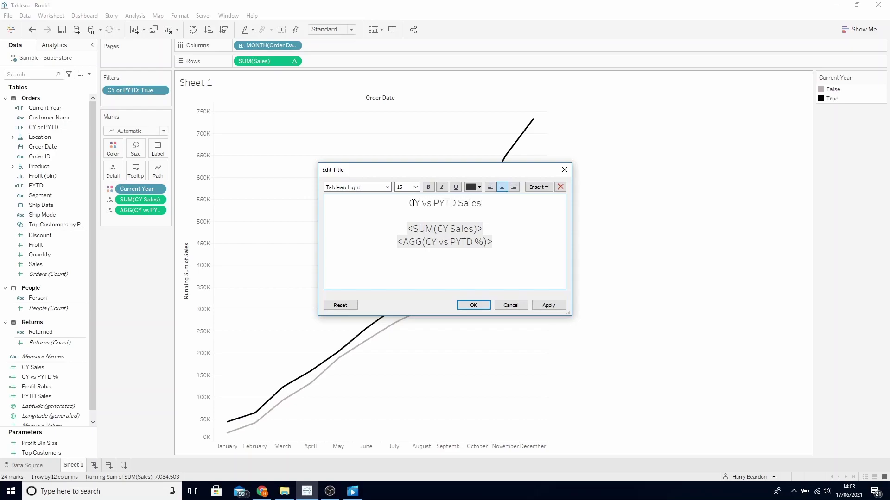
Make the total line size 24 bold and the percentage line size 10.
{"action": "left_click_drag", "start_coordinate": [523, 233], "coordinate": [384, 220]}
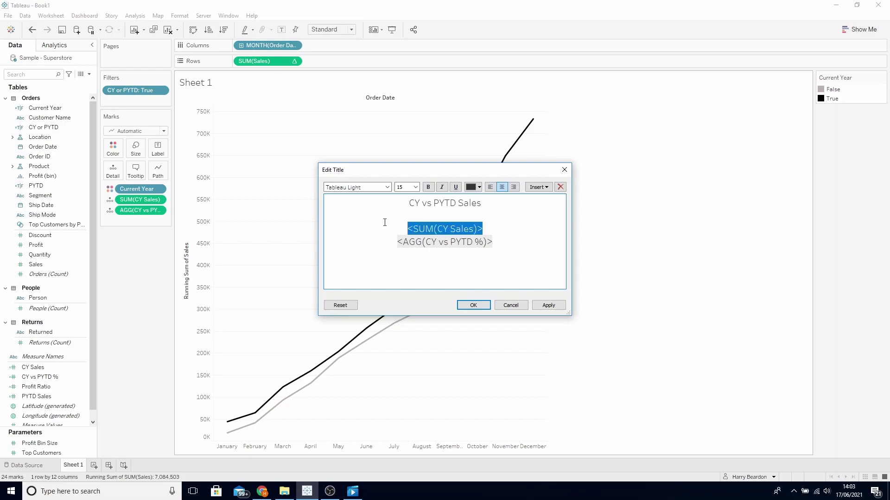
{"action": "left_click", "coordinate": [416, 187]}
{"action": "left_click", "coordinate": [399, 261]}
{"action": "left_click", "coordinate": [428, 187]}
{"action": "left_click_drag", "start_coordinate": [494, 250], "coordinate": [352, 254]}
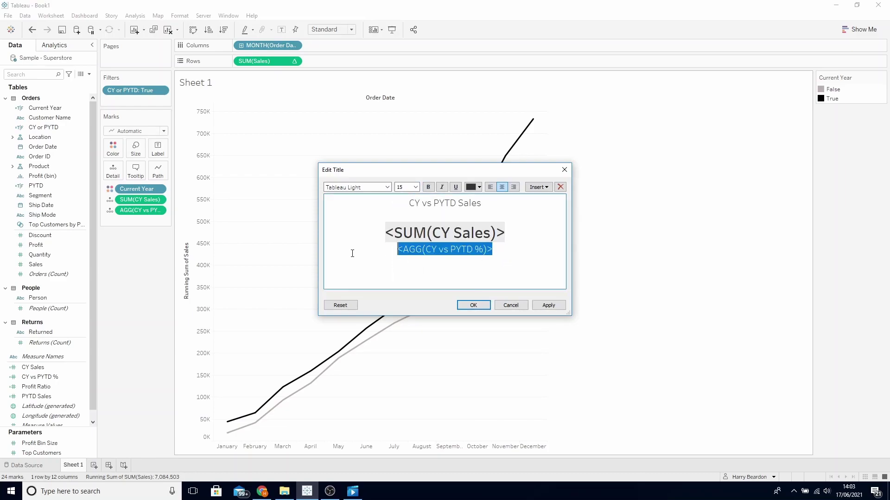
{"action": "left_click", "coordinate": [416, 188]}
{"action": "left_click", "coordinate": [410, 209]}
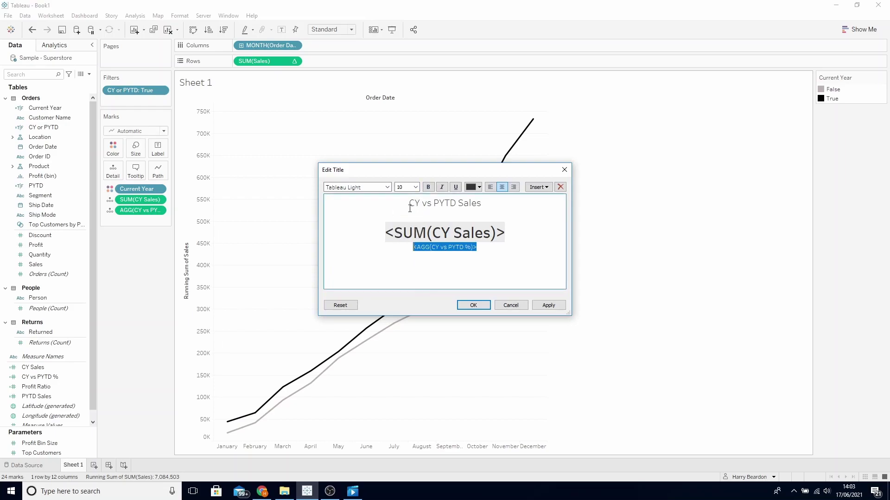
{"action": "left_click", "coordinate": [557, 306]}
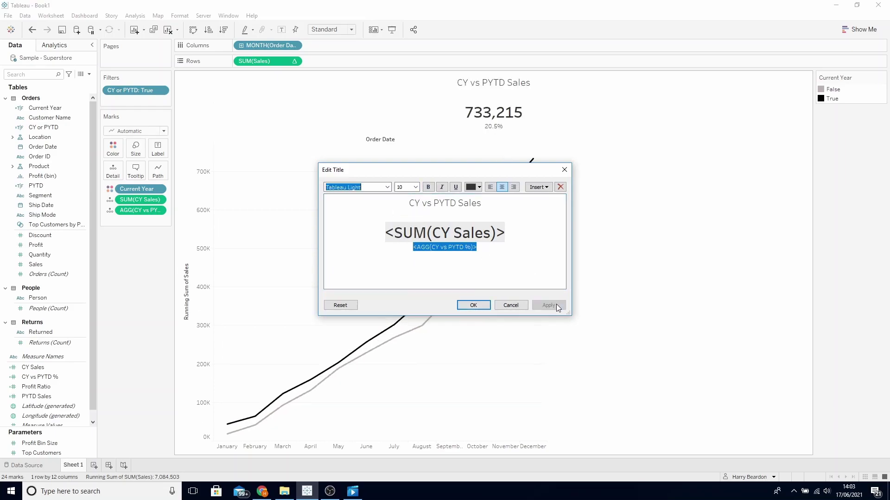
{"action": "left_click", "coordinate": [468, 307]}
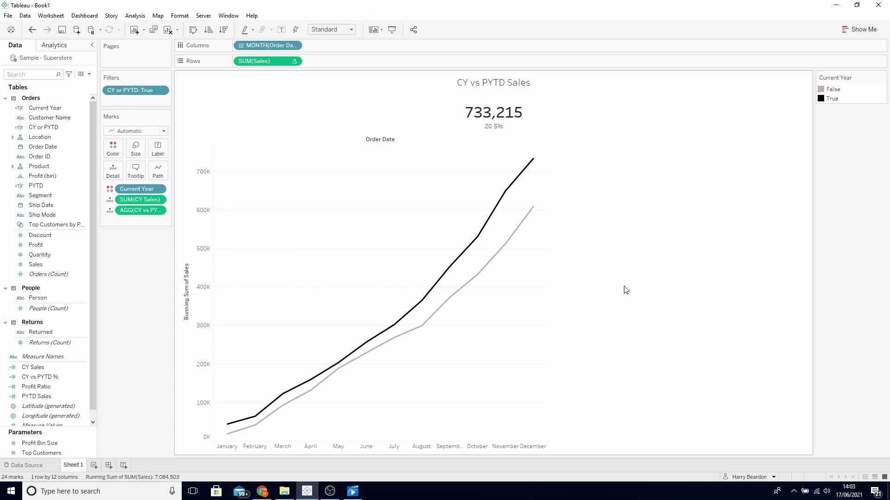
Hide the vertical axis header and the month header.
{"action": "right_click", "coordinate": [194, 285]}
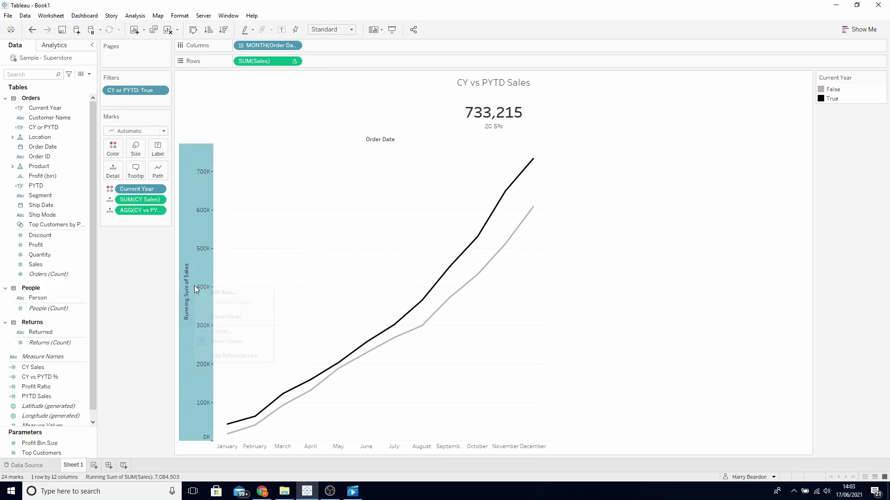
{"action": "left_click", "coordinate": [226, 342]}
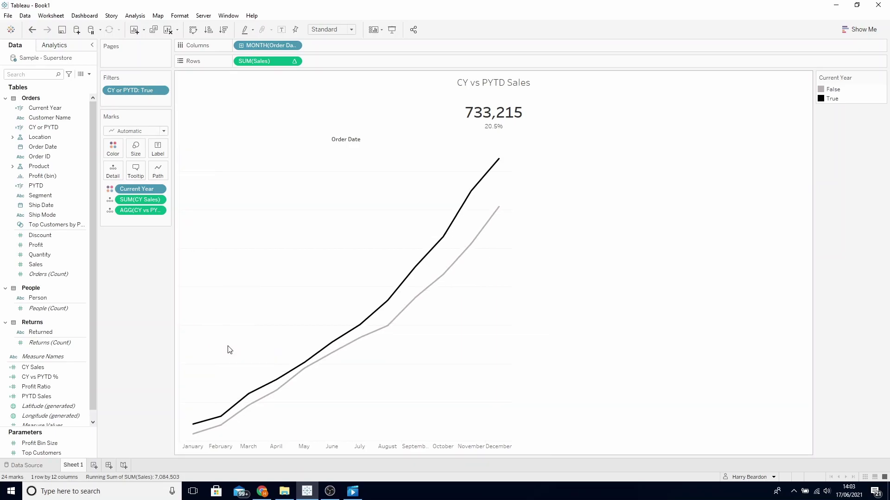
{"action": "left_click", "coordinate": [305, 446]}
{"action": "right_click", "coordinate": [307, 445]}
{"action": "left_click", "coordinate": [327, 433]}
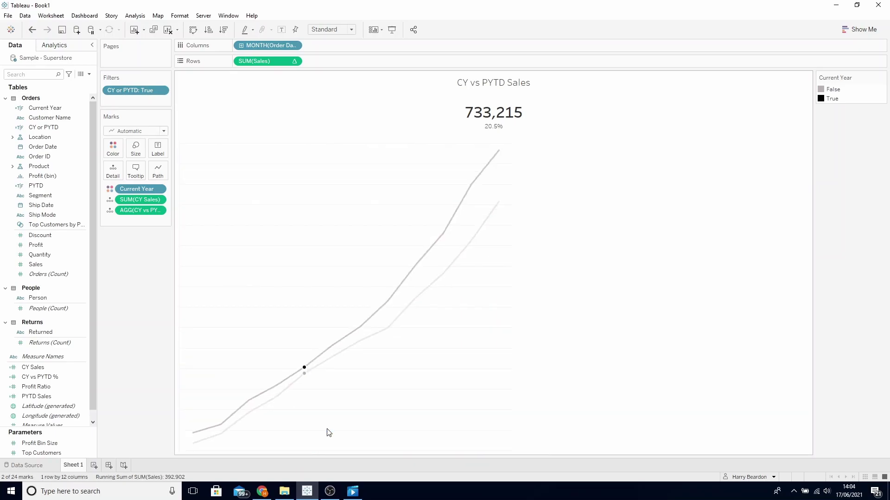
Set the sheet's grid lines and axis rulers to None in line formatting.
{"action": "right_click", "coordinate": [320, 277]}
{"action": "left_click", "coordinate": [349, 313]}
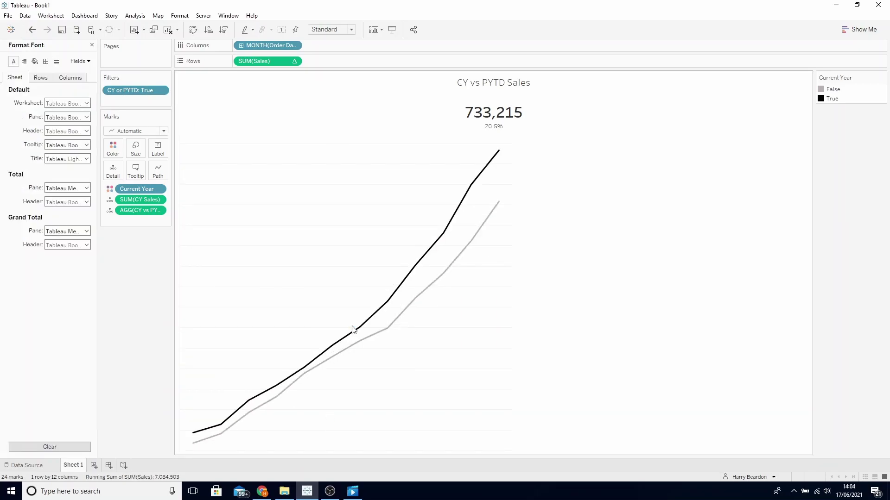
{"action": "left_click", "coordinate": [56, 61]}
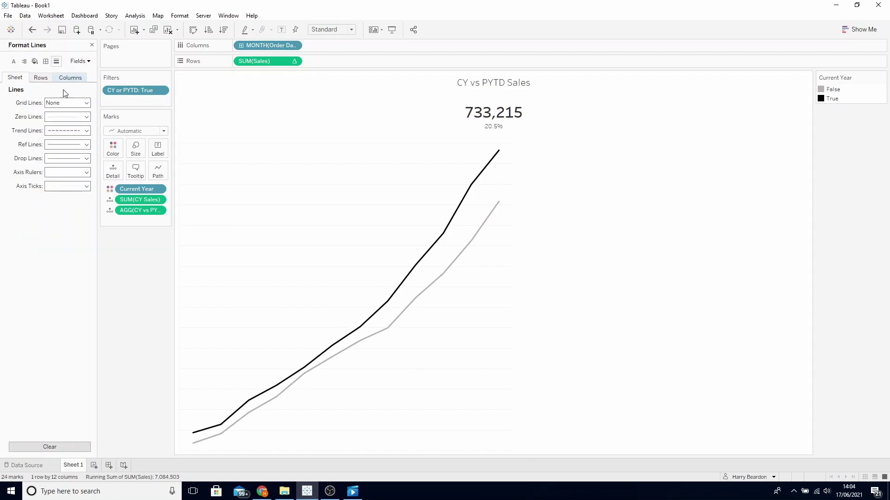
{"action": "left_click", "coordinate": [70, 103]}
{"action": "left_click", "coordinate": [71, 116]}
{"action": "left_click", "coordinate": [71, 177]}
{"action": "left_click", "coordinate": [70, 186]}
{"action": "left_click", "coordinate": [92, 45]}
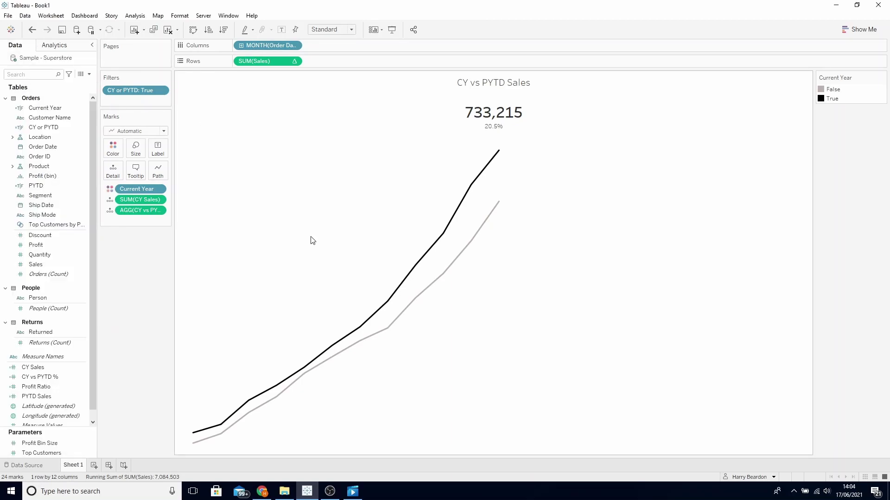
Give Sales, CY Sales and PYTD Sales a default custom currency format: 1 decimal, Thousands (K).
{"action": "left_click", "coordinate": [42, 265]}
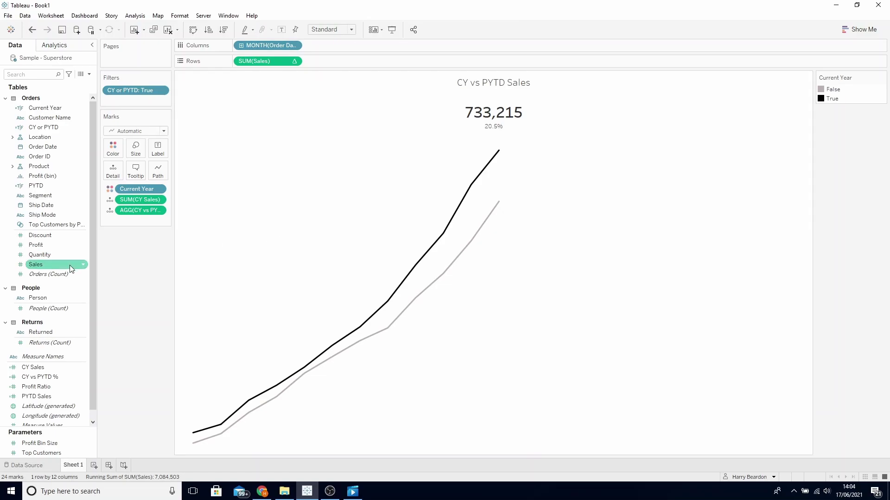
{"action": "left_click", "coordinate": [45, 366], "text": "ctrl"}
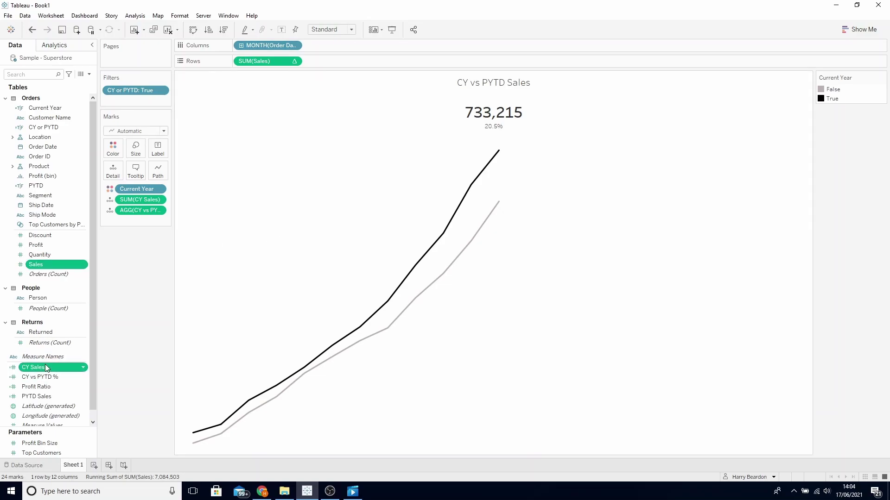
{"action": "left_click", "coordinate": [49, 396], "text": "ctrl"}
{"action": "right_click", "coordinate": [52, 399]}
{"action": "mouse_move", "coordinate": [107, 366]}
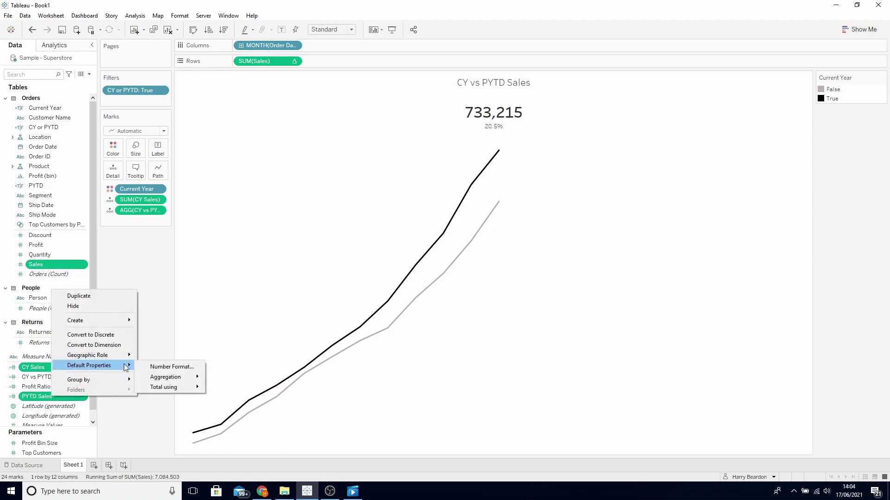
{"action": "left_click", "coordinate": [178, 366]}
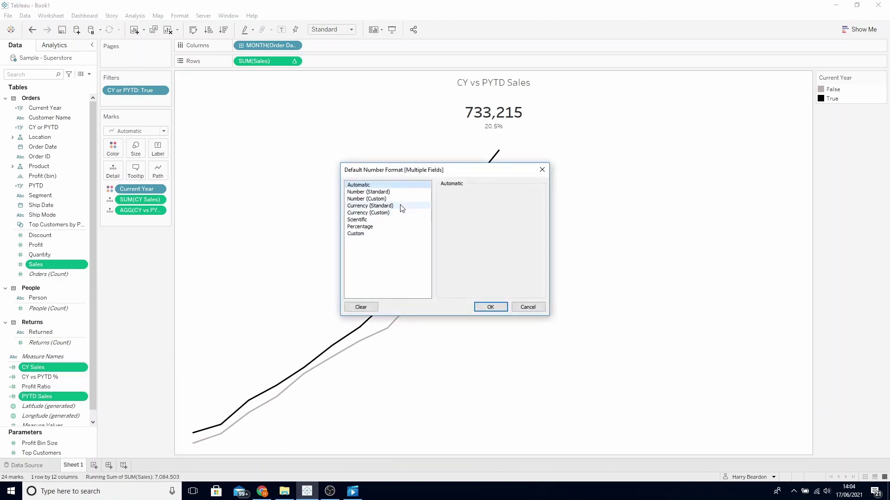
{"action": "left_click", "coordinate": [399, 213]}
{"action": "left_click", "coordinate": [445, 202]}
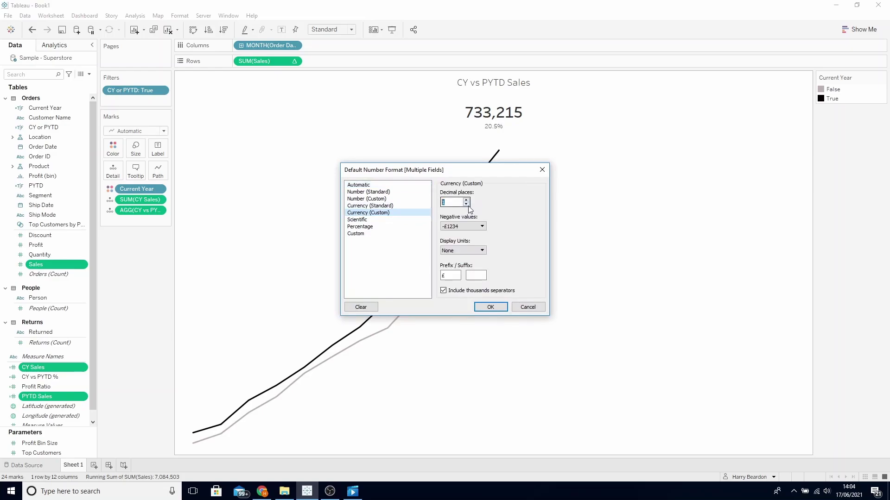
{"action": "left_click", "coordinate": [468, 251]}
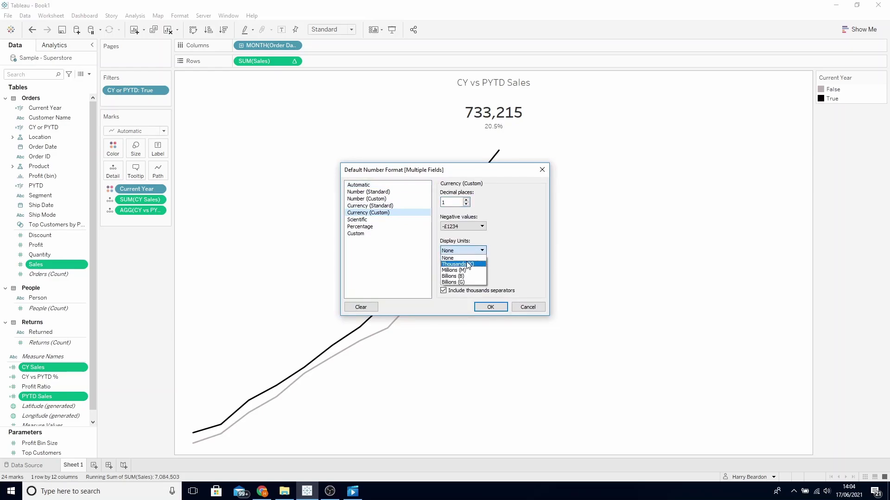
{"action": "left_click", "coordinate": [468, 265]}
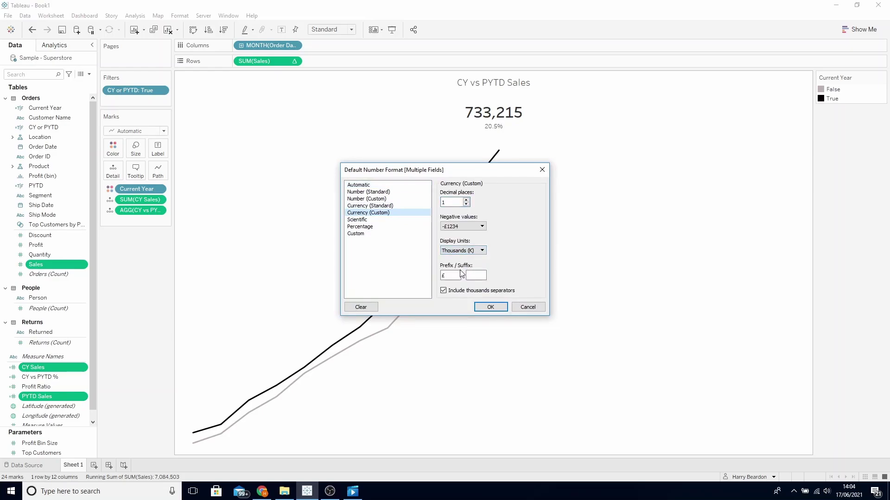
{"action": "left_click", "coordinate": [490, 307]}
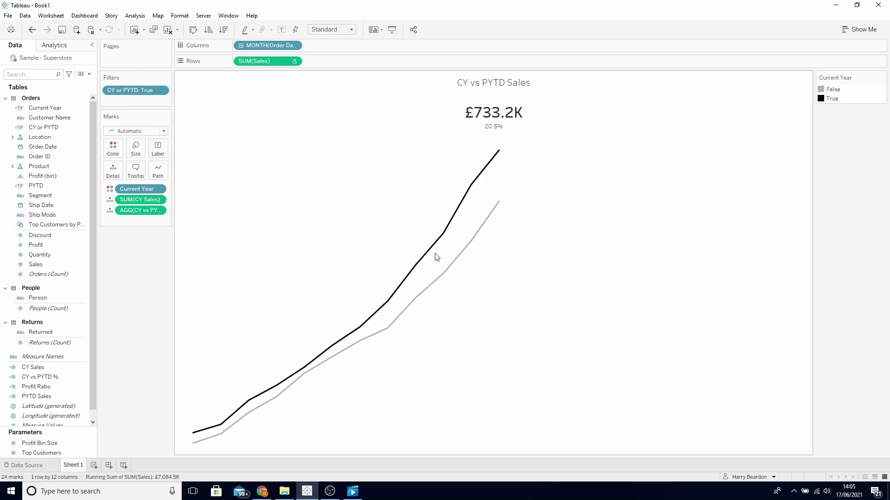
Label SUM(Sales) at line ends only, excluding line starts, in colours matching each line.
{"action": "left_click_drag", "start_coordinate": [273, 63], "coordinate": [160, 150]}
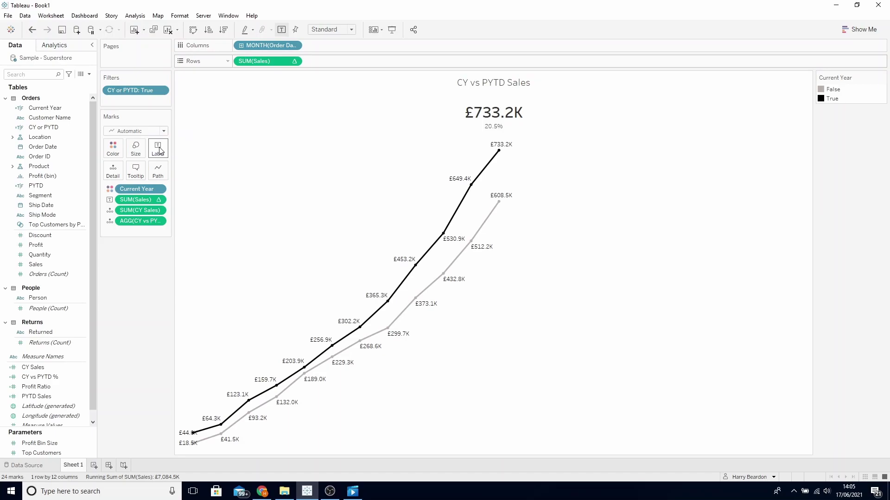
{"action": "left_click", "coordinate": [158, 149]}
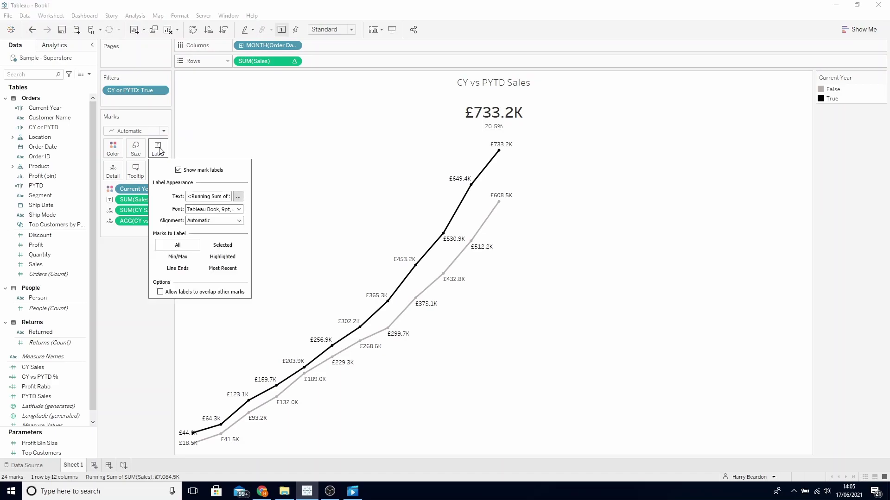
{"action": "left_click", "coordinate": [190, 273]}
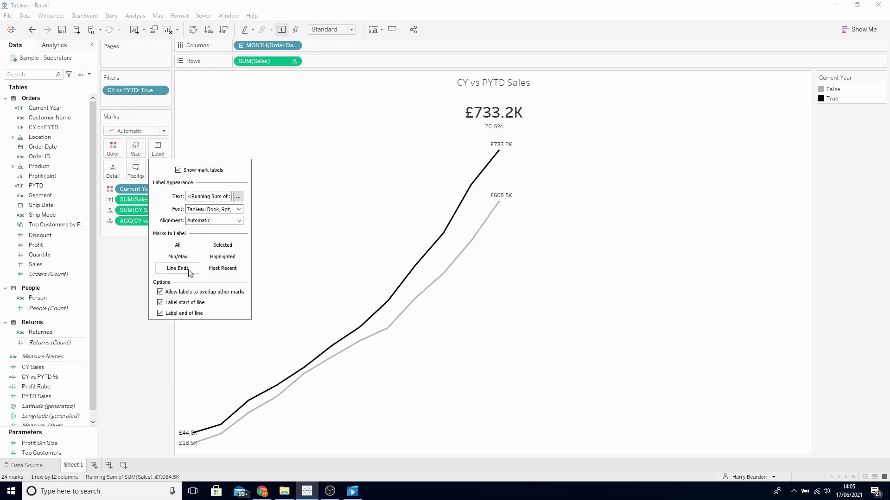
{"action": "left_click", "coordinate": [171, 303]}
{"action": "left_click", "coordinate": [240, 210]}
{"action": "left_click", "coordinate": [231, 263]}
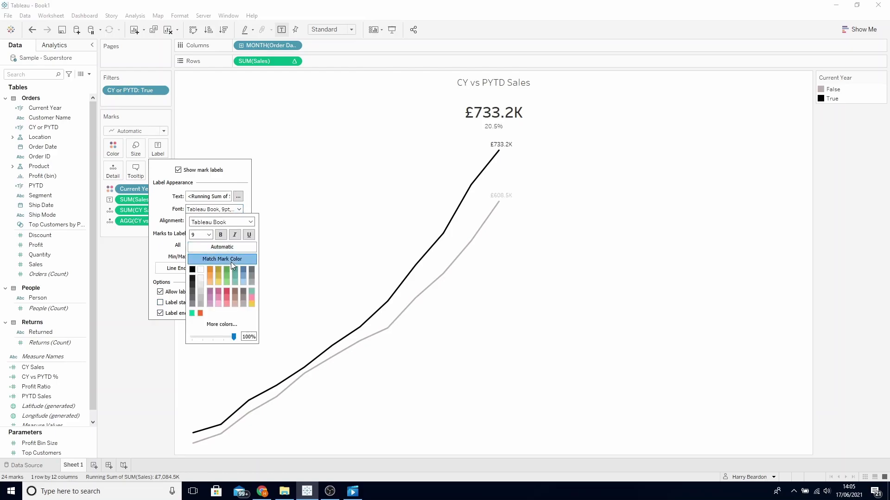
{"action": "left_click", "coordinate": [363, 160]}
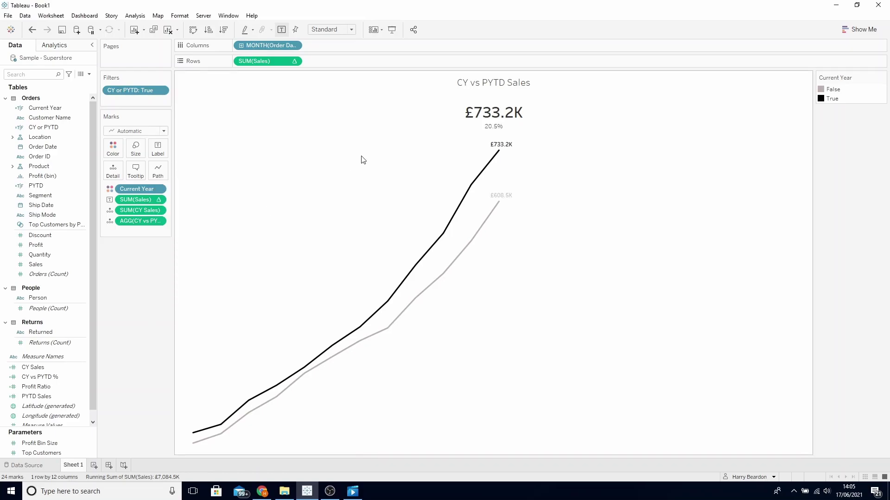